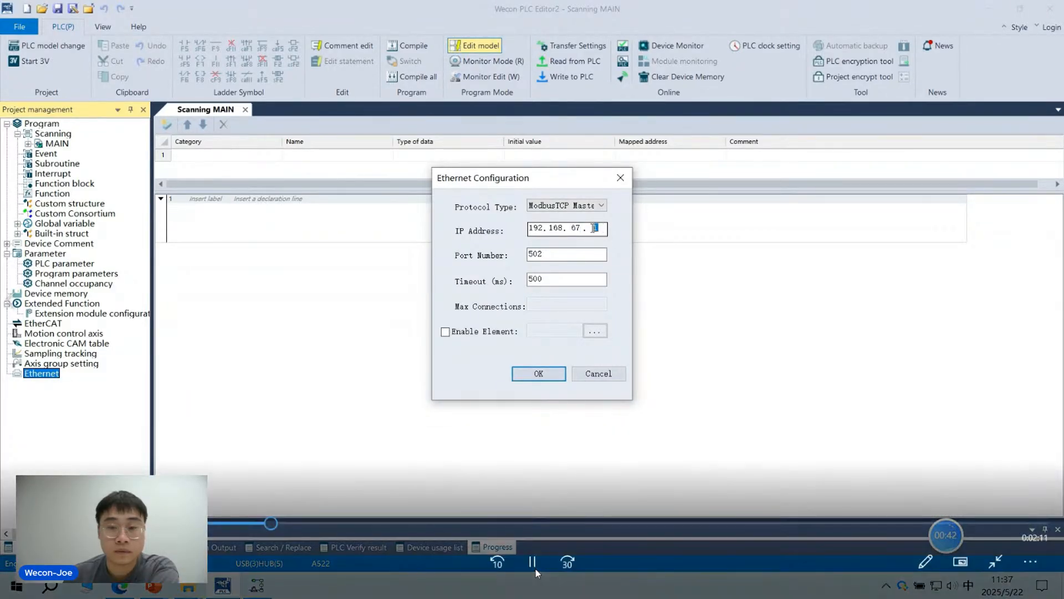
Play the tcp demonstration video, pausing at the Ethernet configuration, the Modbus Slave menu, the connection setup and the monitored register value.
left_click(535, 569)
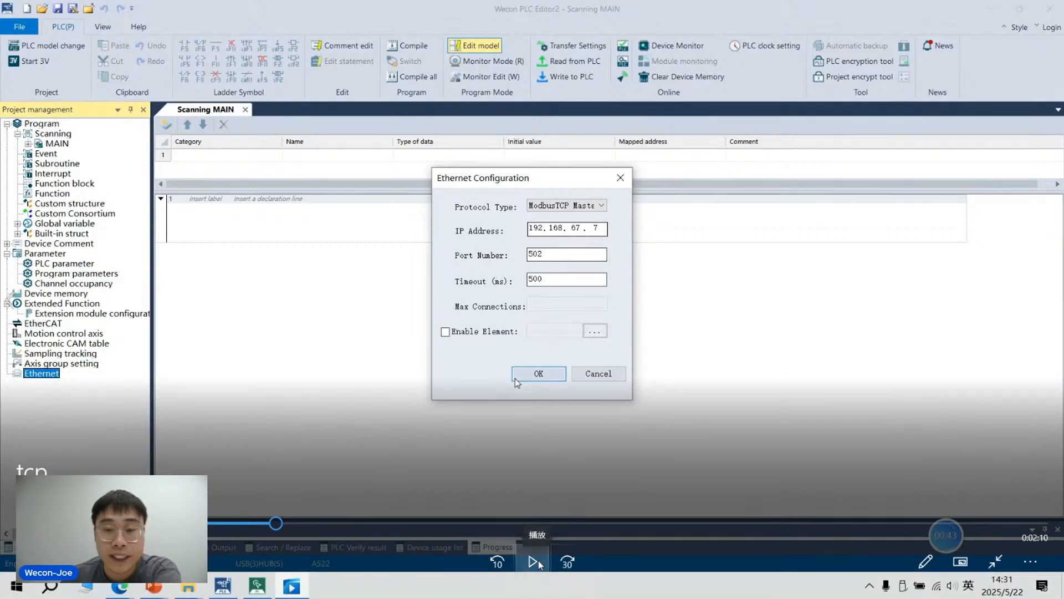
left_click(538, 562)
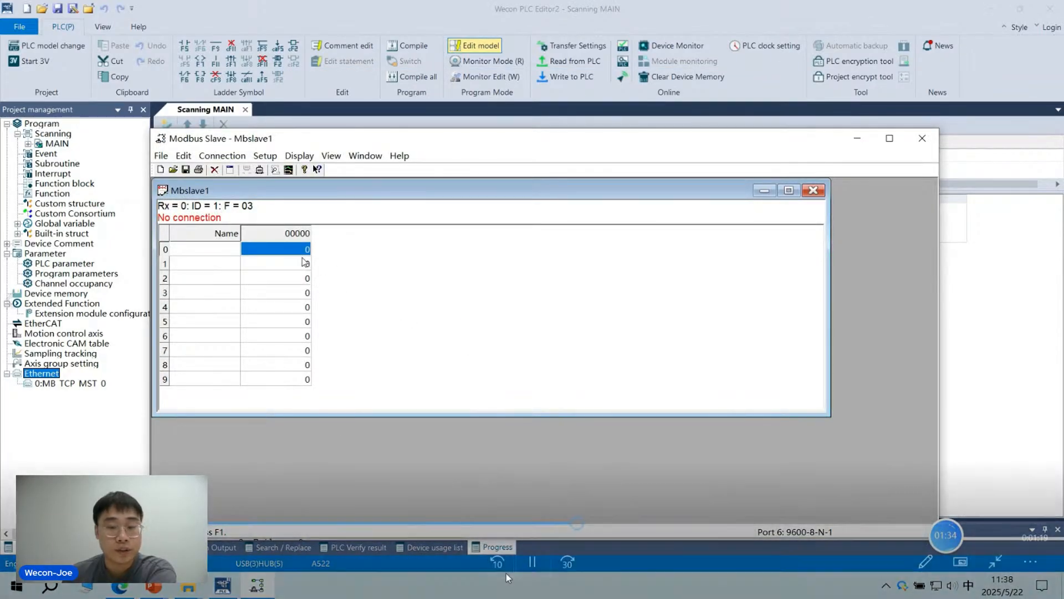
left_click(529, 563)
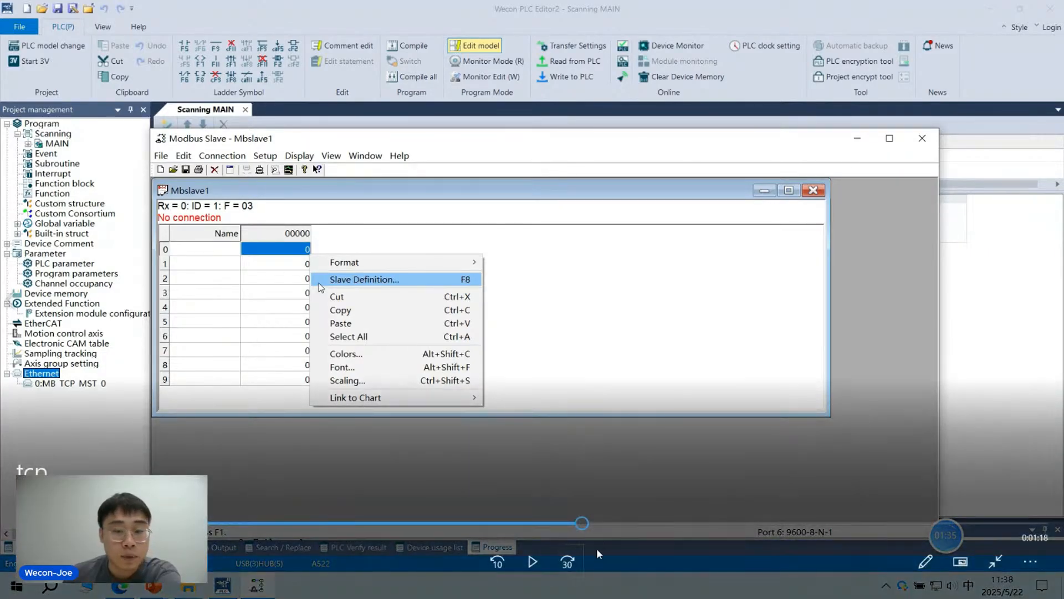
left_click(532, 564)
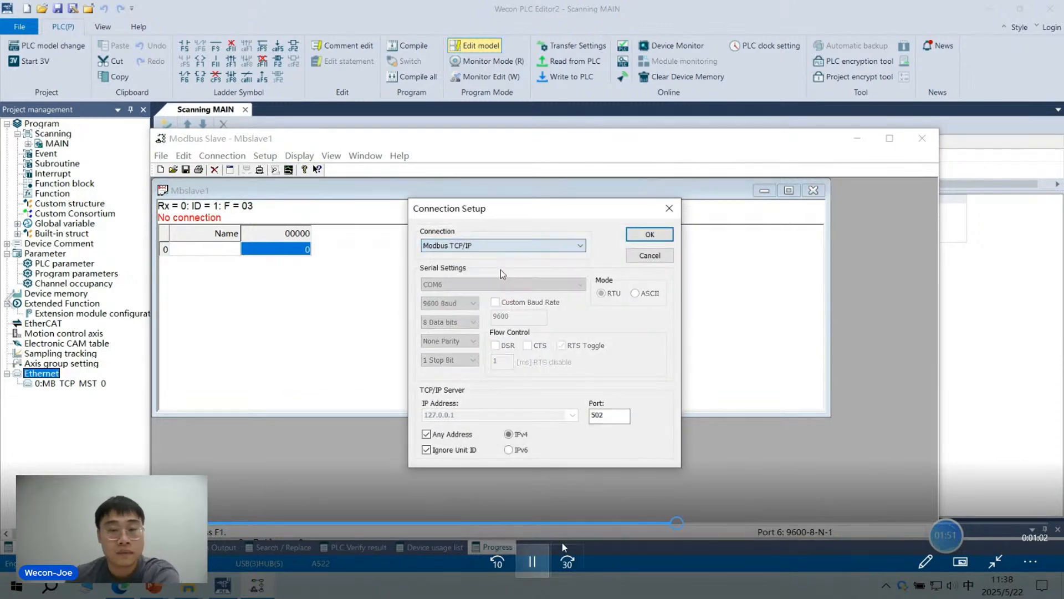
key("space")
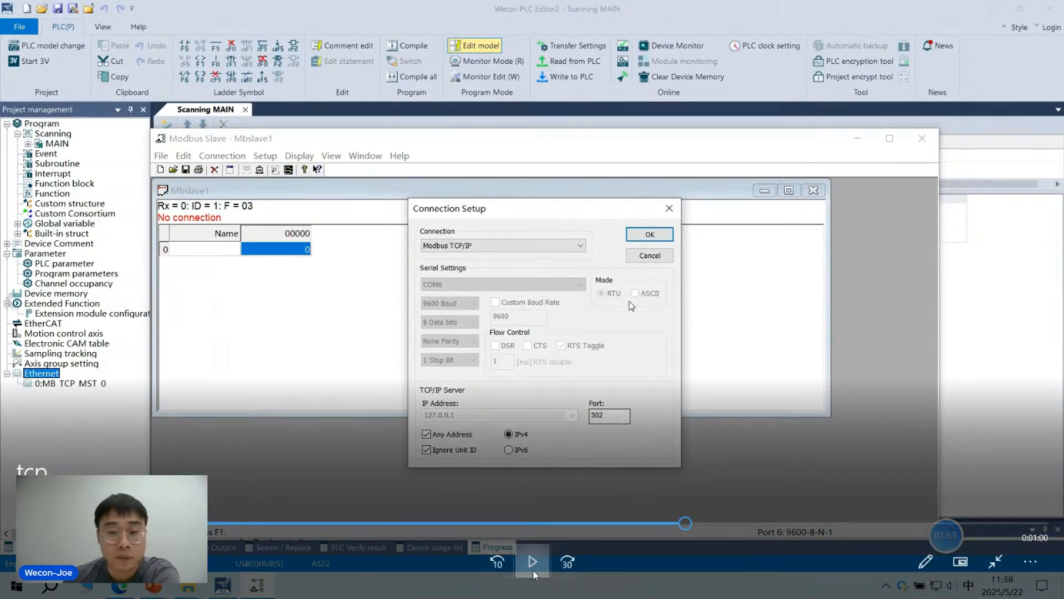
left_click(533, 574)
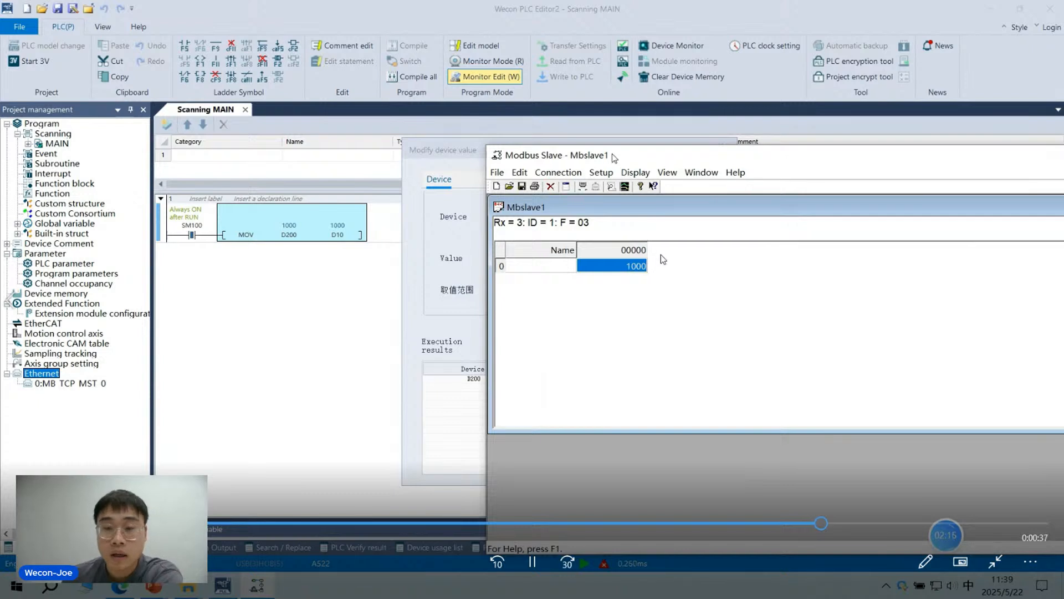
left_click(533, 561)
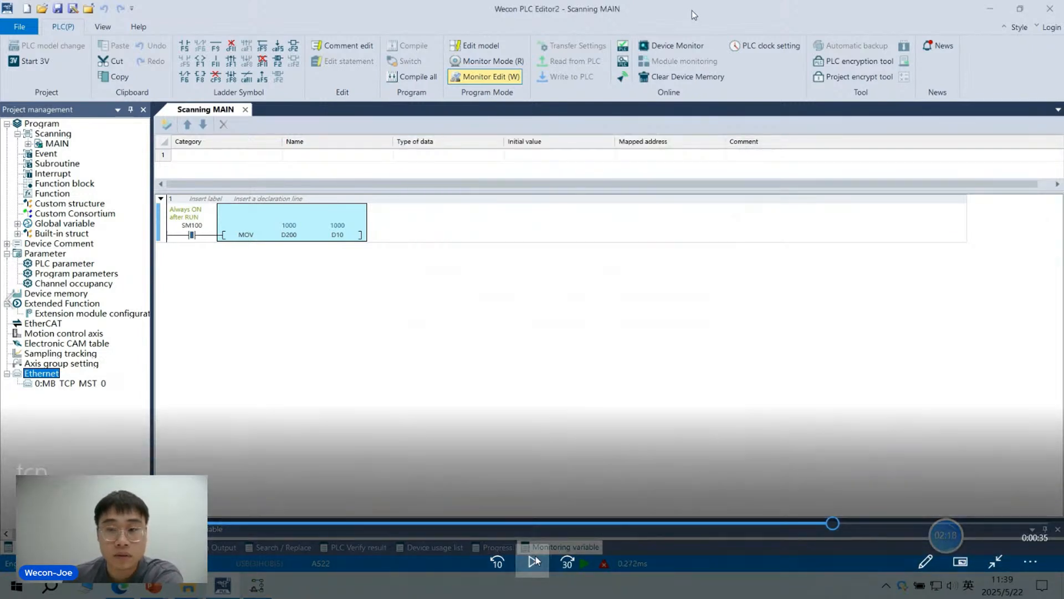
Close the video player, minimise the file window and check the live comments in the StreamYard studio.
left_click(1049, 10)
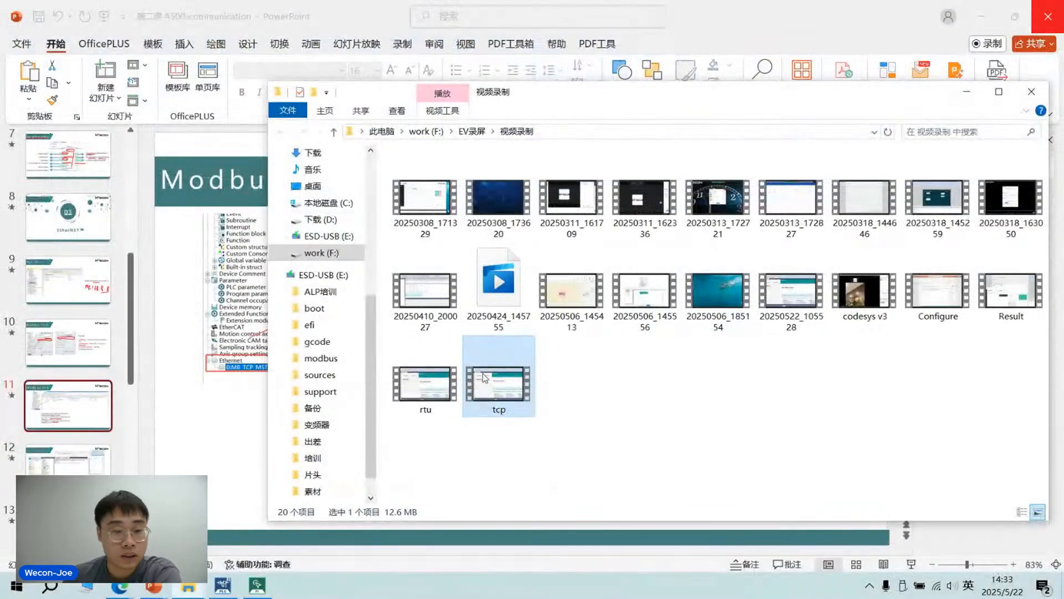
left_click(967, 92)
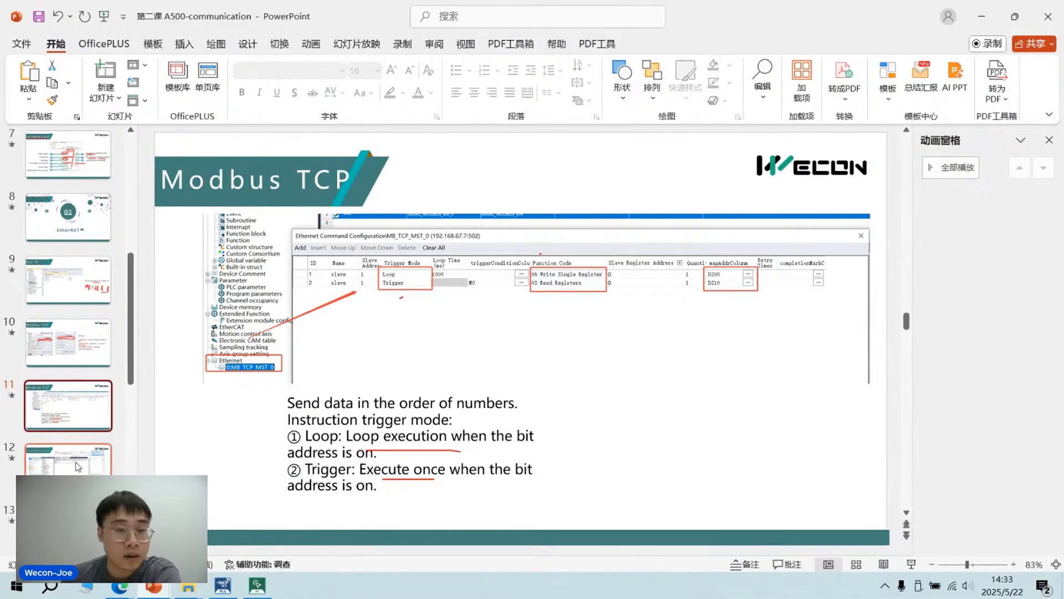
left_click(122, 593)
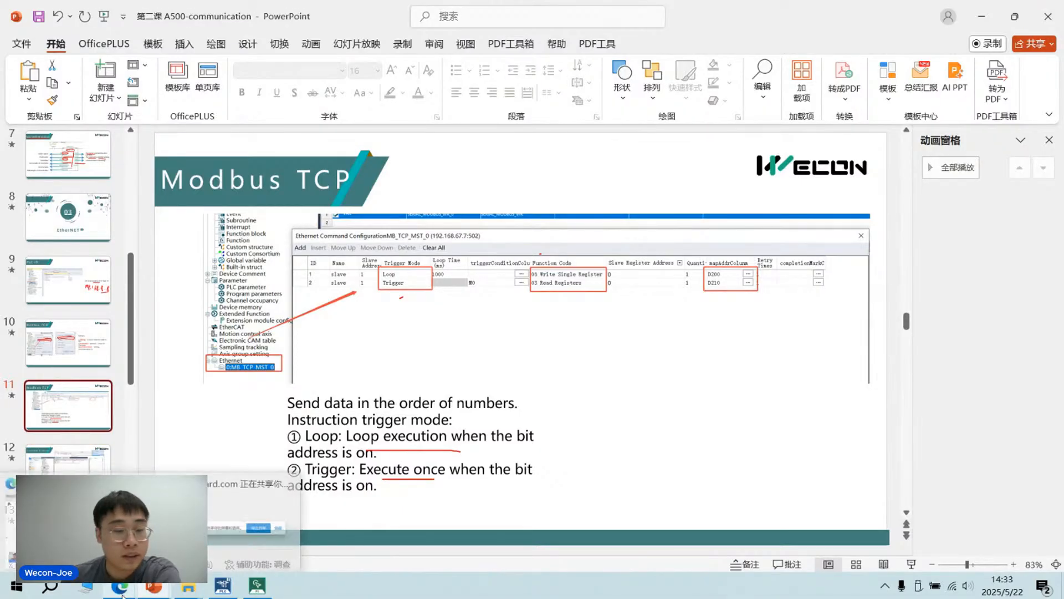
left_click(252, 513)
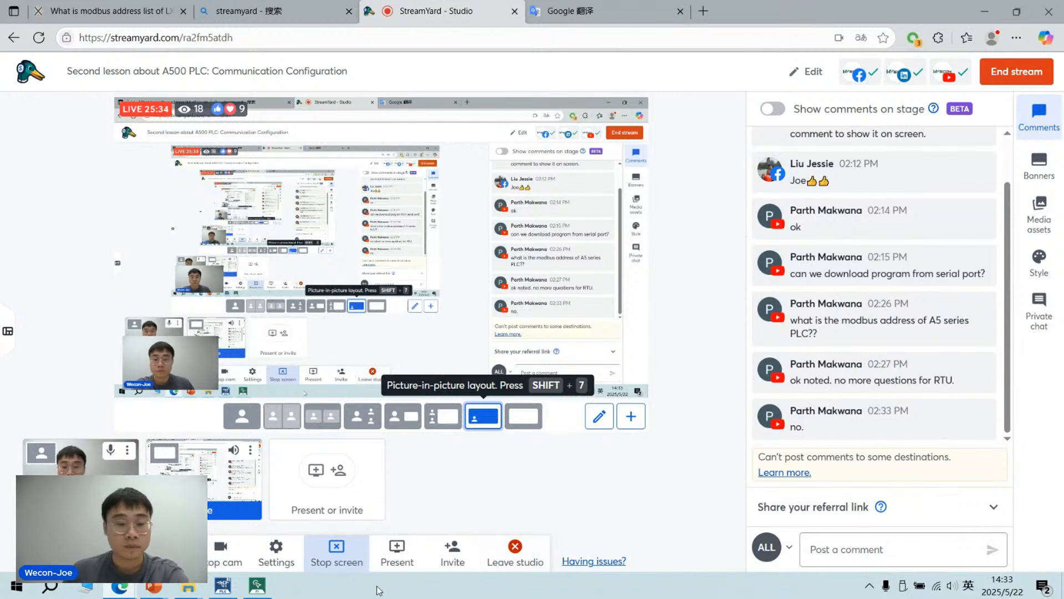
left_click(256, 584)
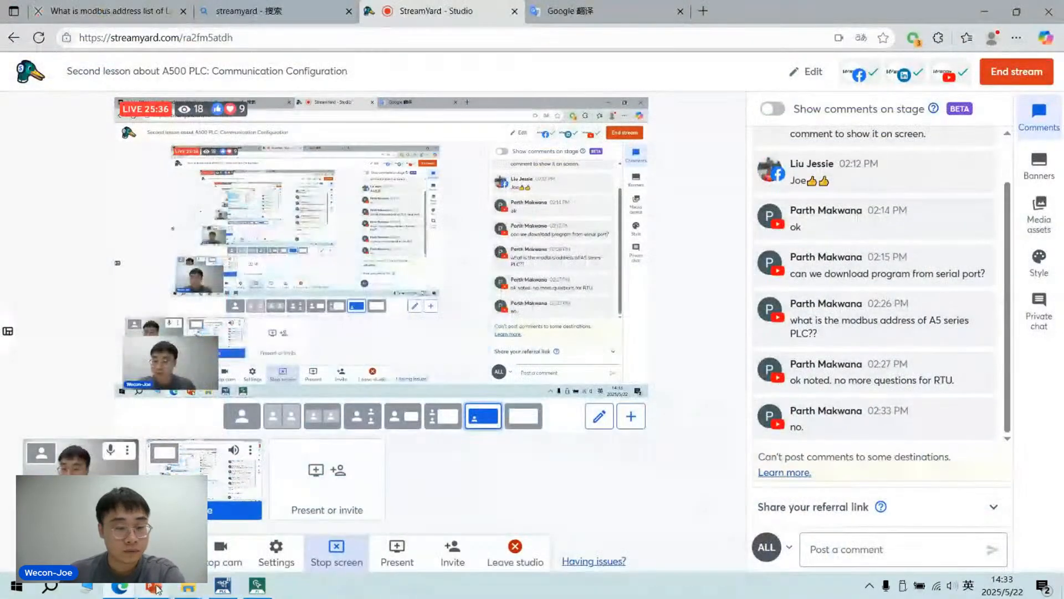
Switch to PowerPoint and start the slide show from slide 10, the Modbus TCP steps.
left_click(153, 585)
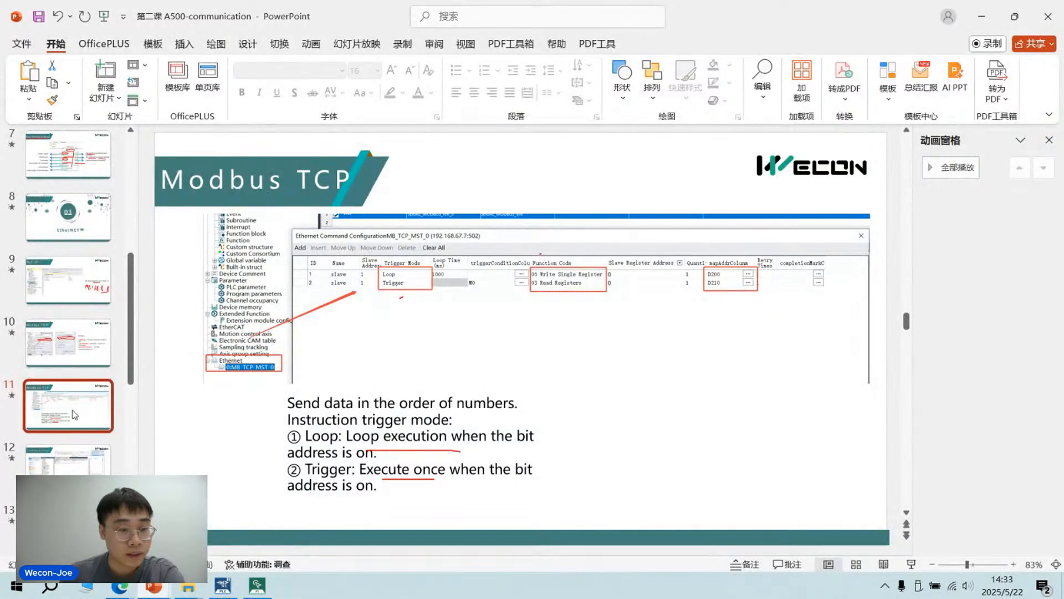
left_click(88, 457)
left_click(52, 402)
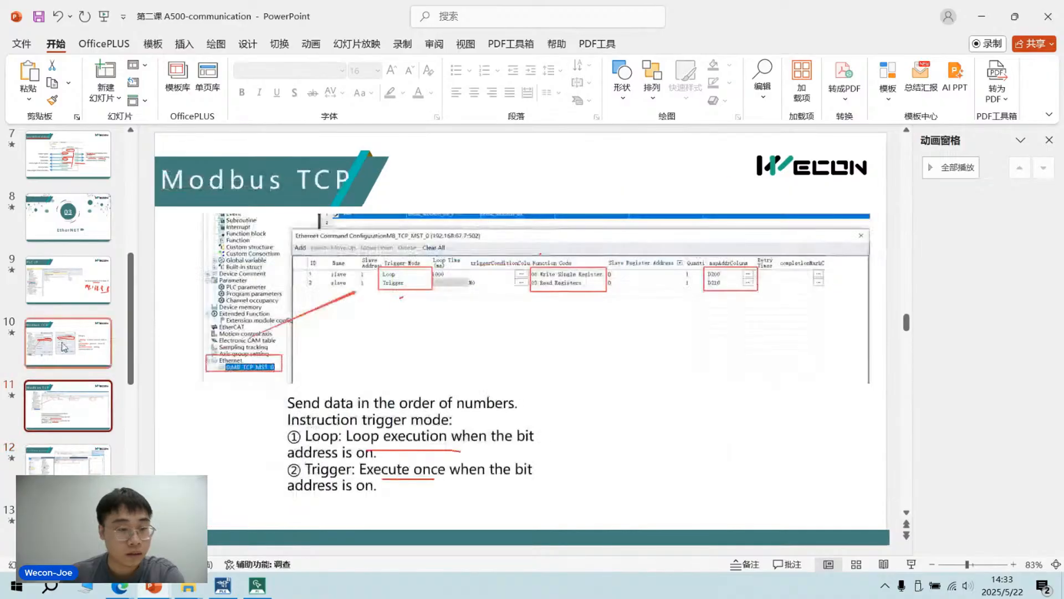
left_click(54, 349)
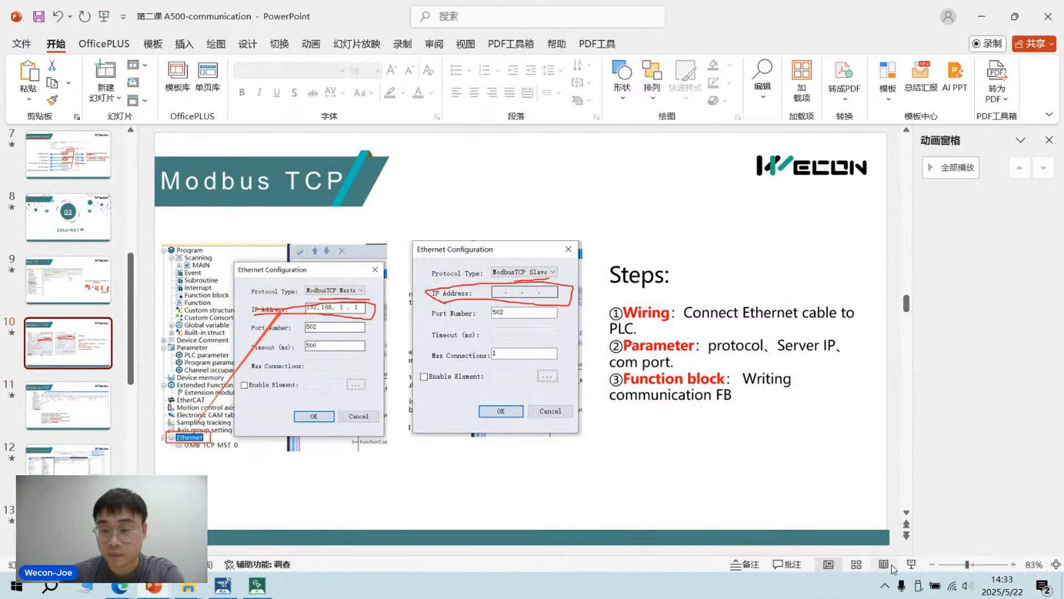
left_click(911, 564)
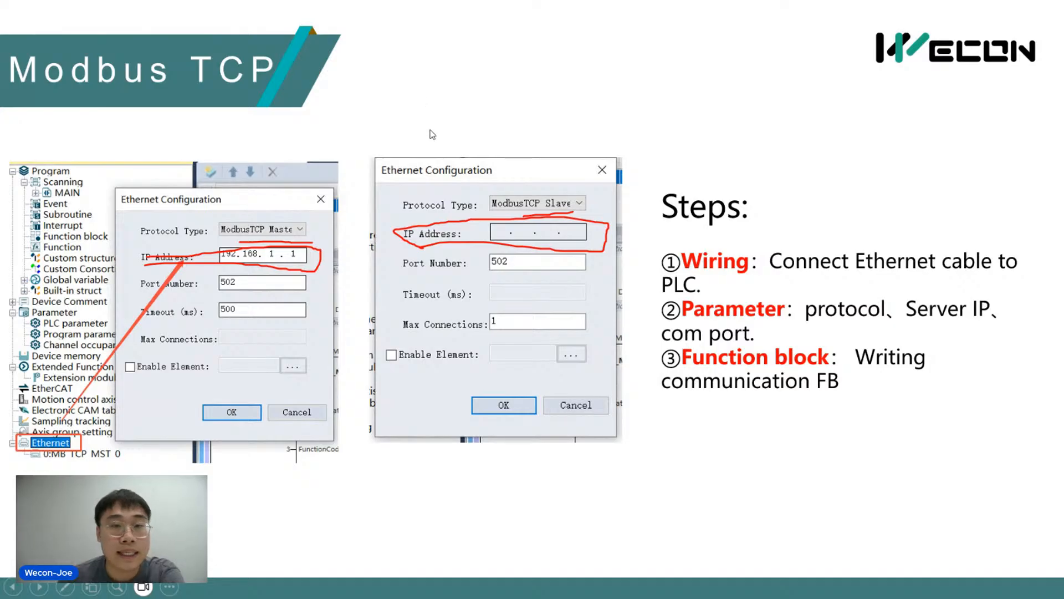
Advance the slide show to the FreeTags protocol slide and reveal its label export and tag import pictures.
left_click(458, 124)
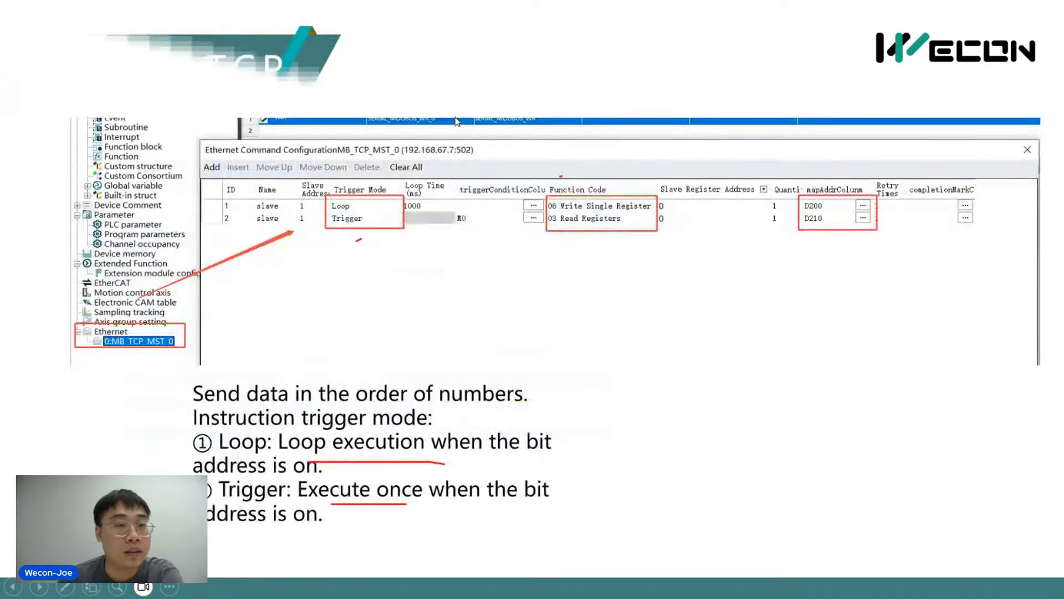
left_click(450, 123)
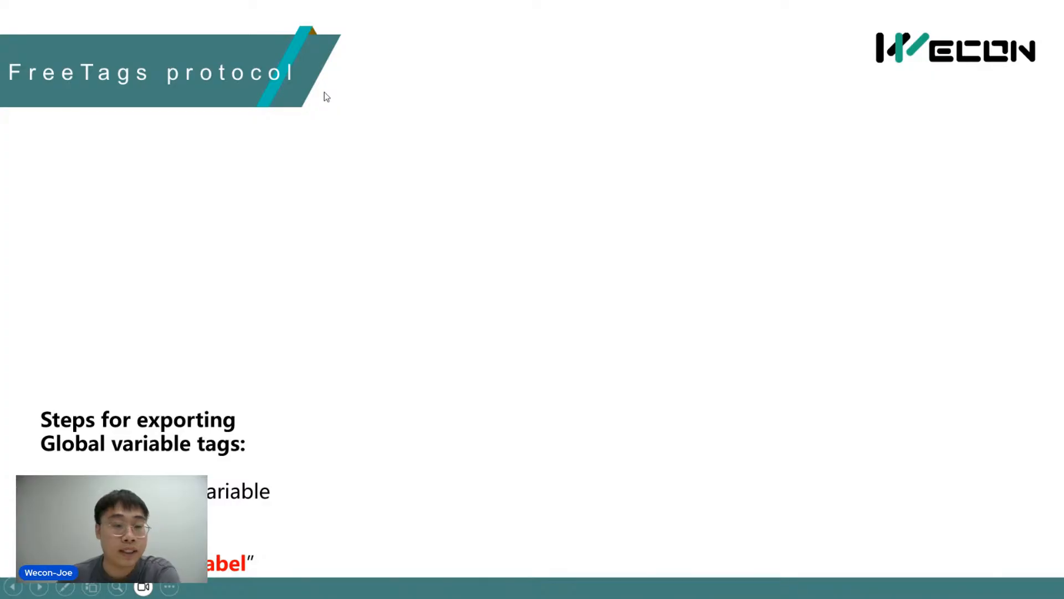
left_click(351, 126)
left_click(346, 122)
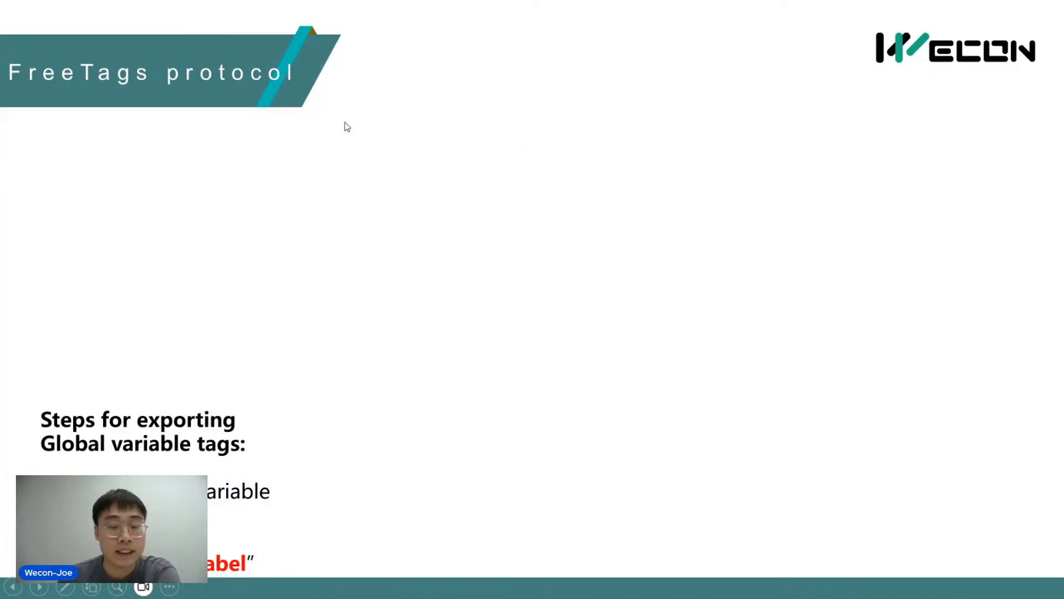
left_click(344, 129)
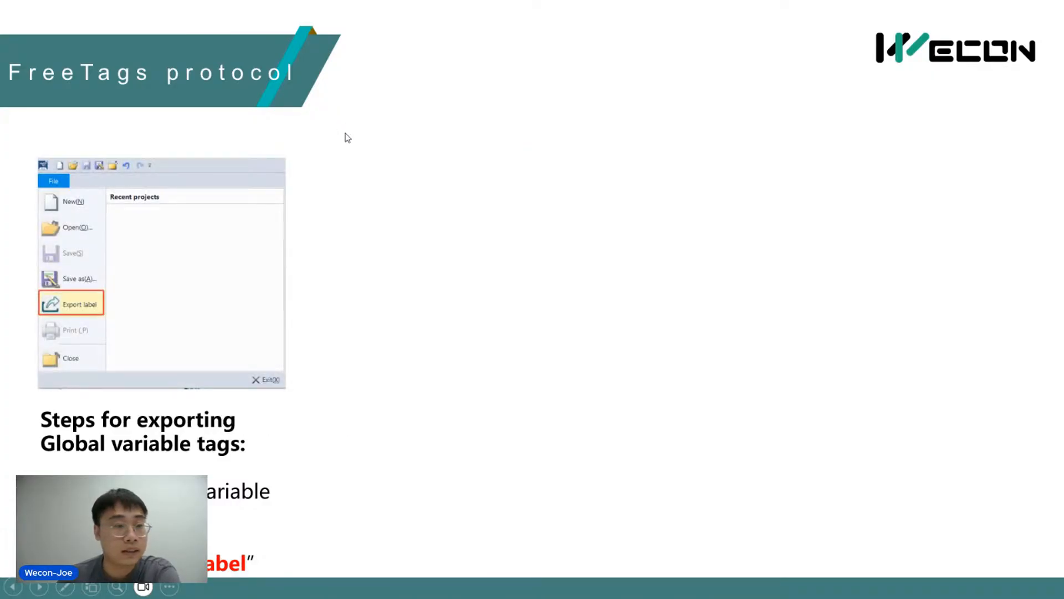
left_click(347, 137)
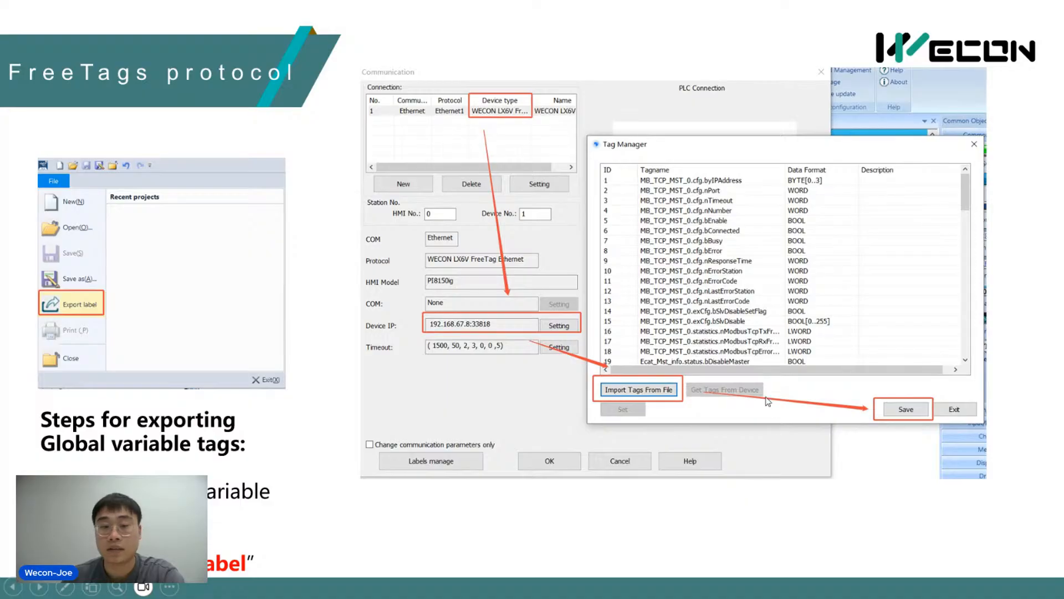
End the slide show and minimise the presentation and the file window.
right_click(389, 519)
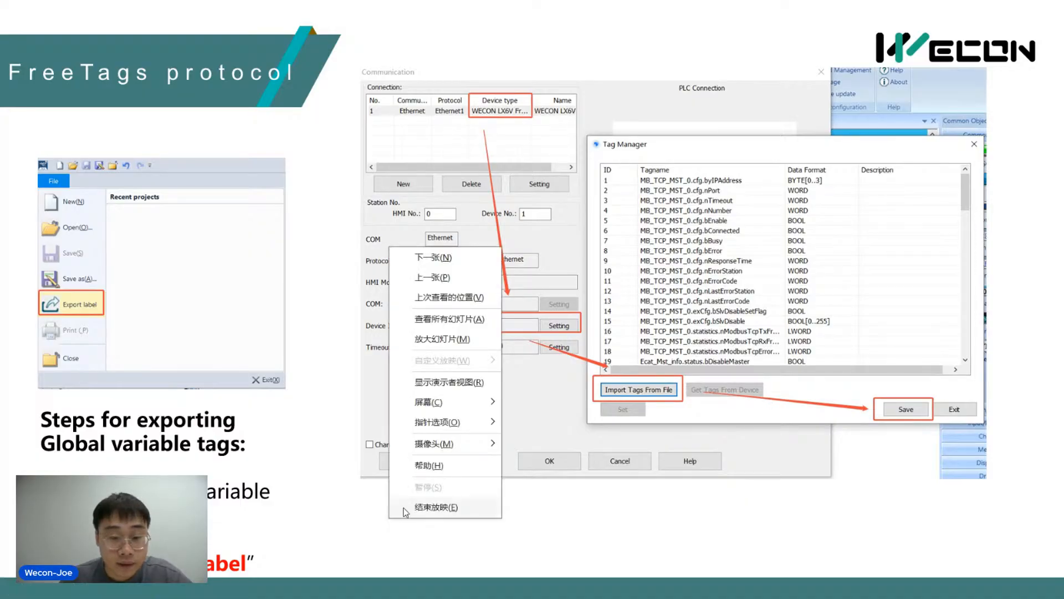
left_click(404, 507)
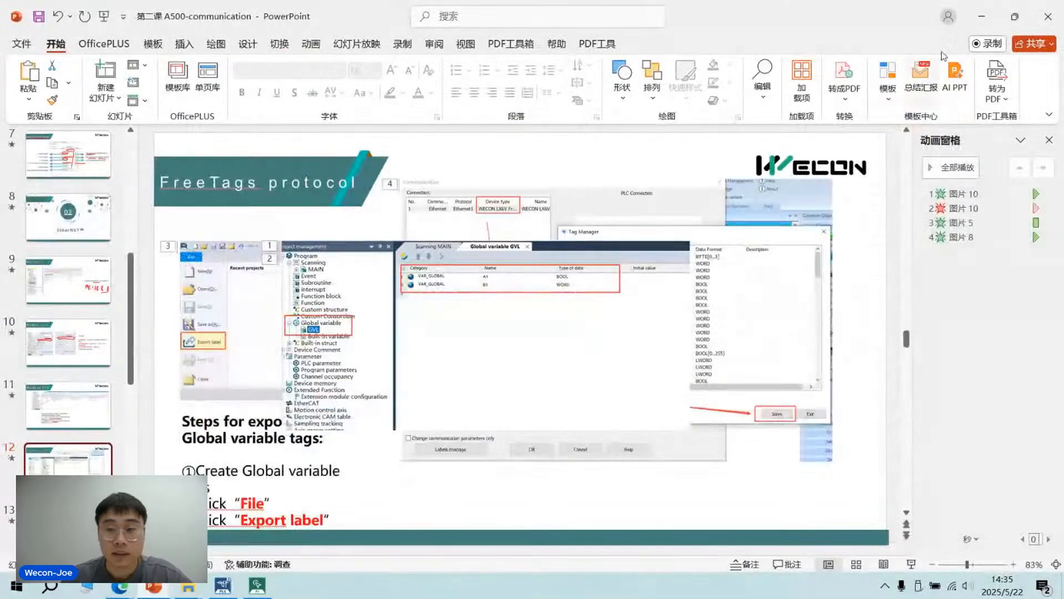
left_click(981, 17)
left_click(980, 16)
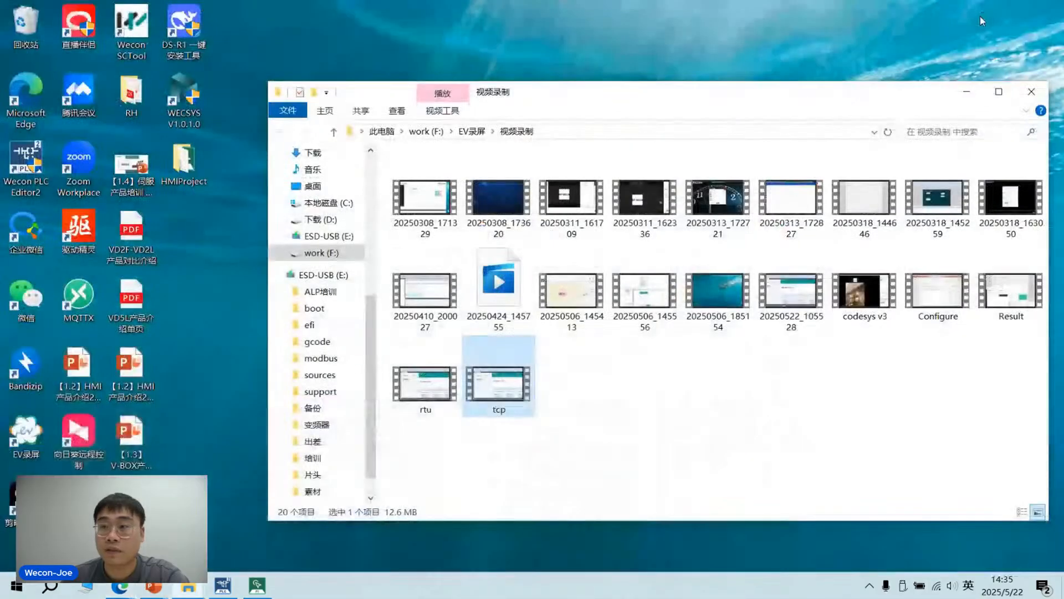
left_click(967, 92)
Switch to Wecon PLC Editor2, create a new A500 project with model A522 in Ladder Diagram (LD), and save the open project.
left_click(222, 587)
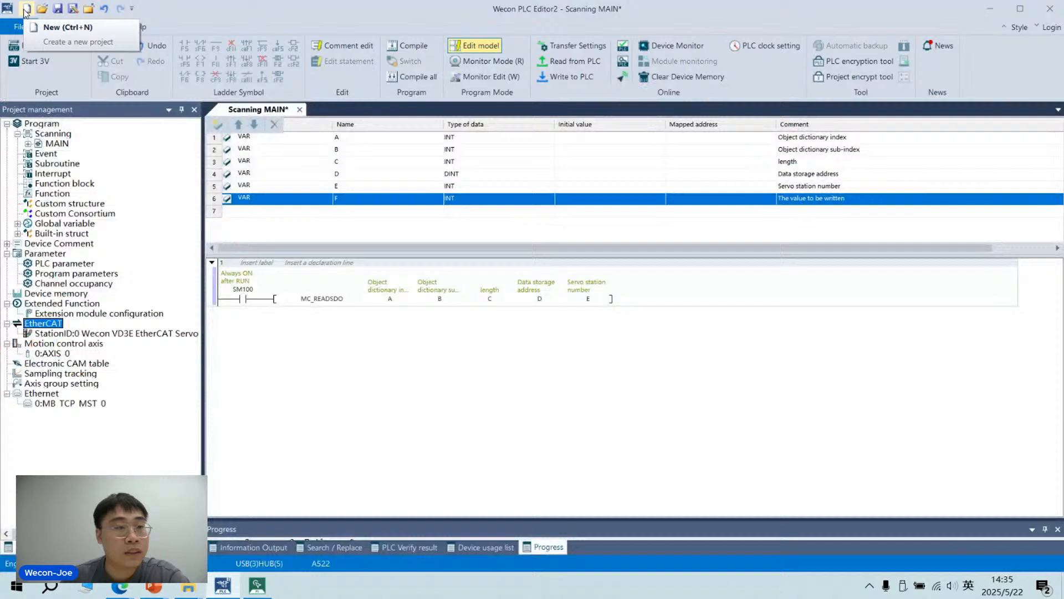
left_click(26, 8)
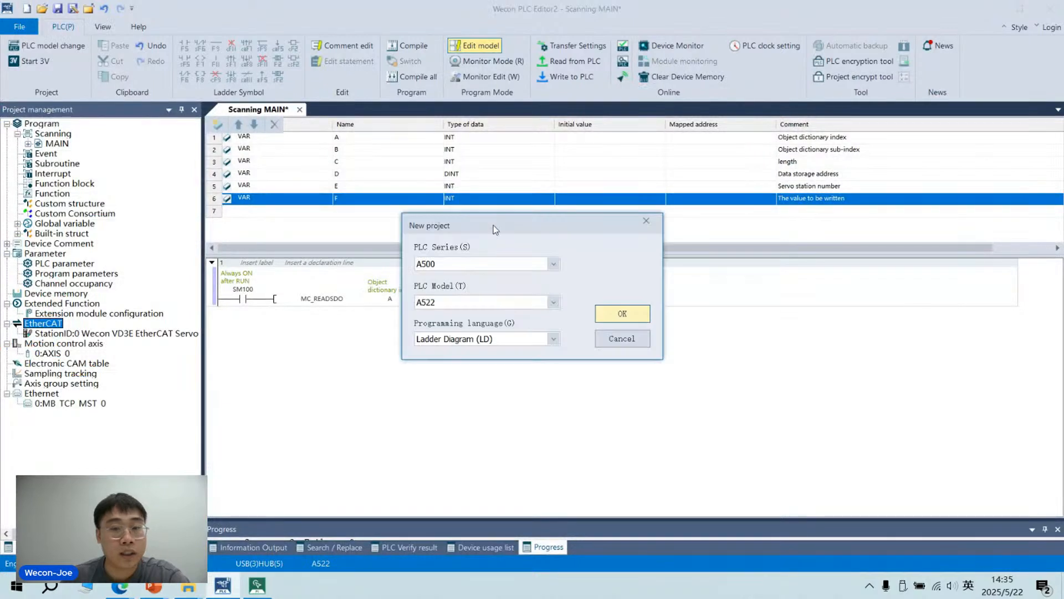
left_click(643, 319)
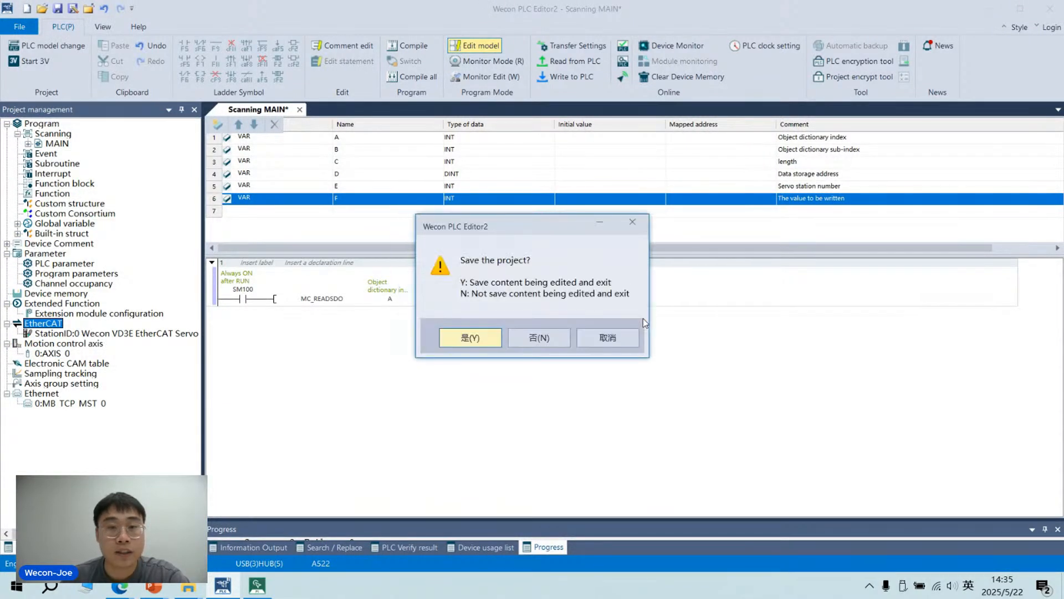
left_click(468, 336)
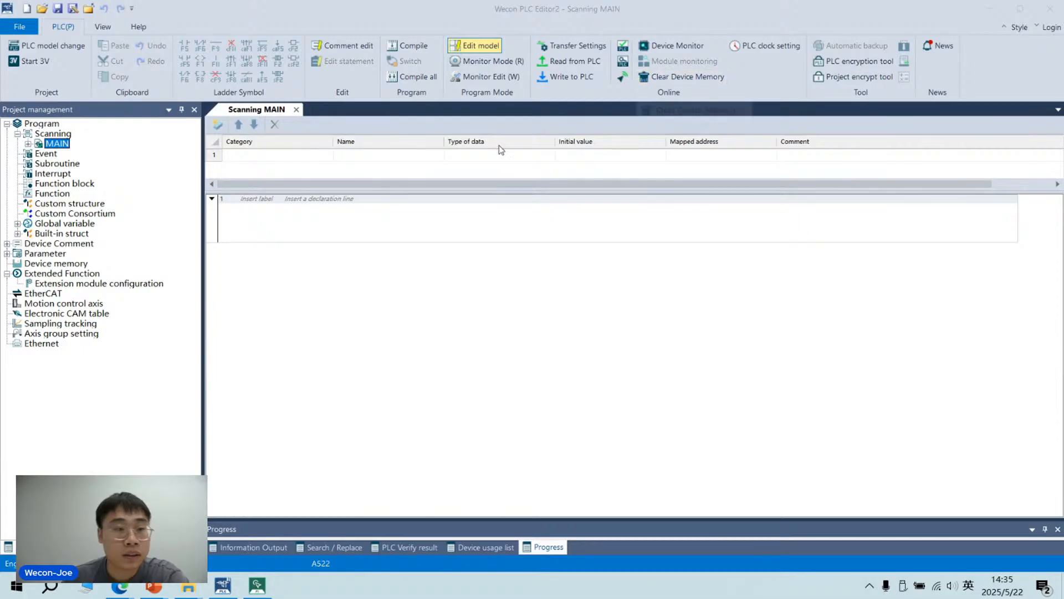
left_click(139, 370)
left_click(56, 345)
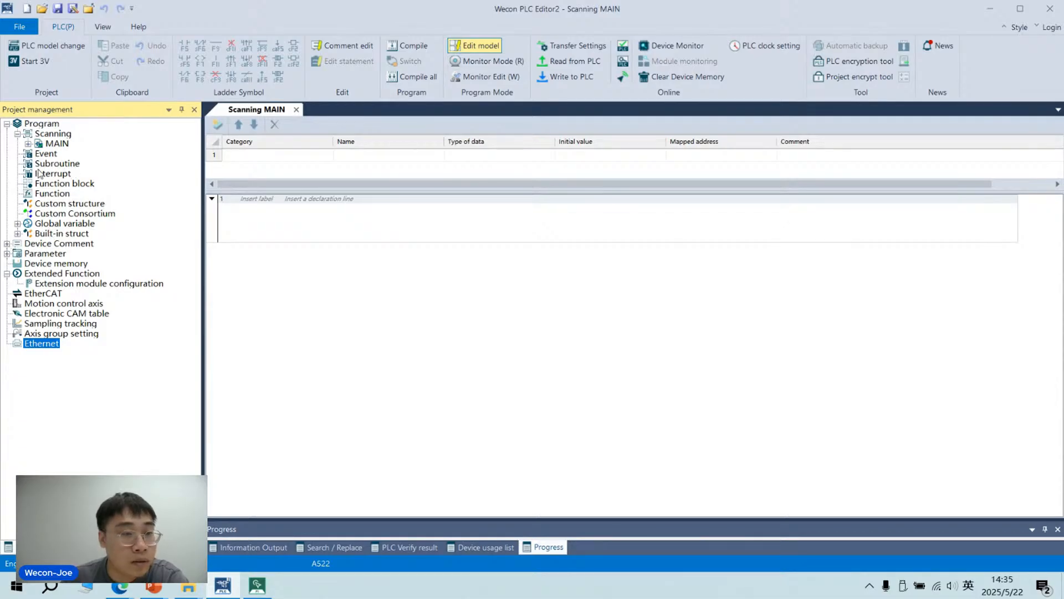
left_click(28, 143)
left_click(28, 144)
Switch to File Explorer and open the Wecon PLC Editor2 folder under work (F:), PLC软件, 5V, 250521 (TCP修复).
left_click(86, 588)
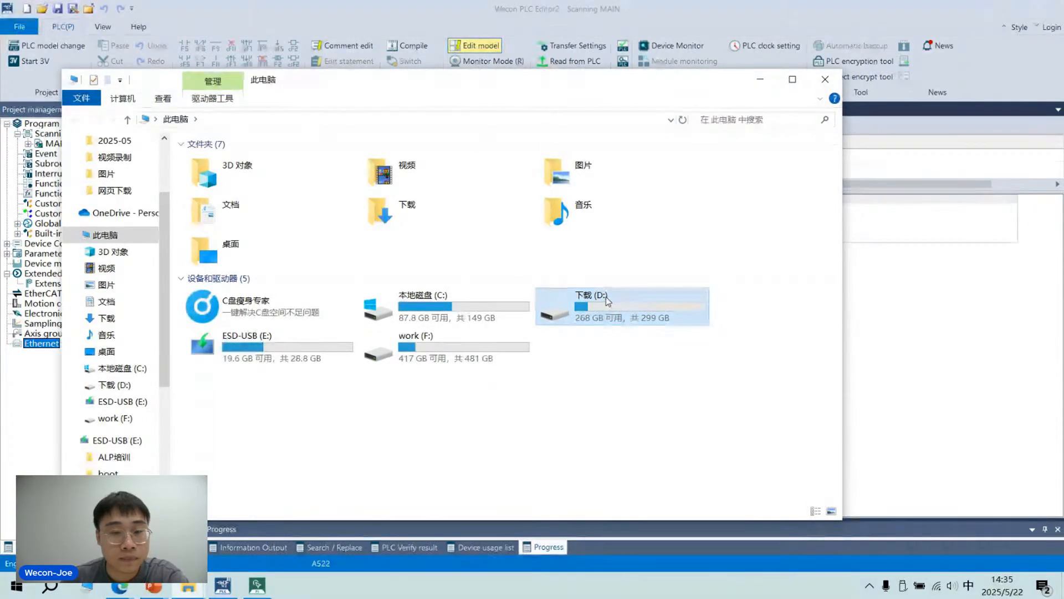
double_click(607, 297)
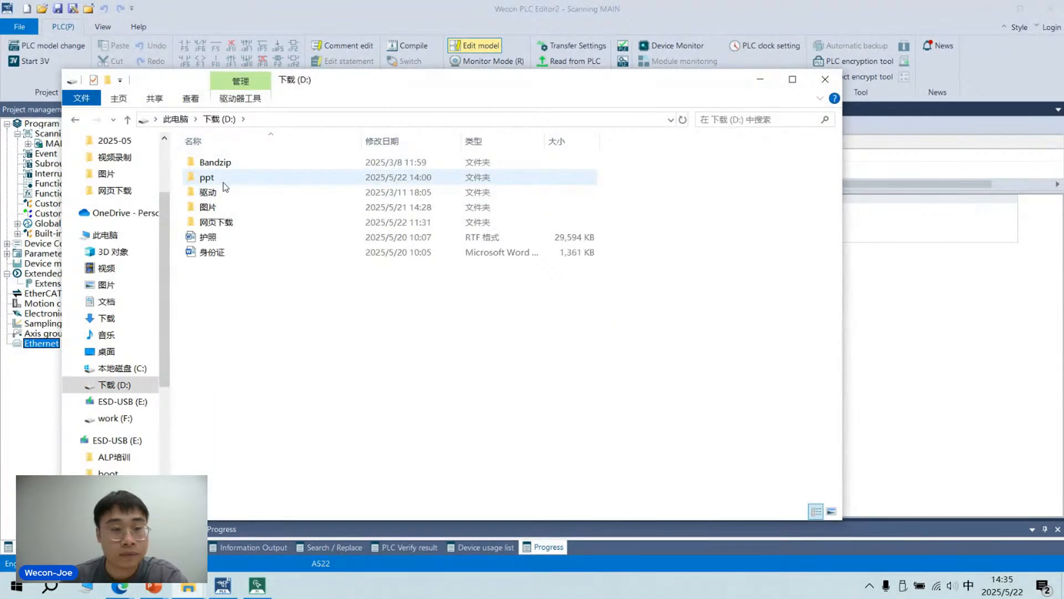
key("alt+Left")
left_click(400, 364)
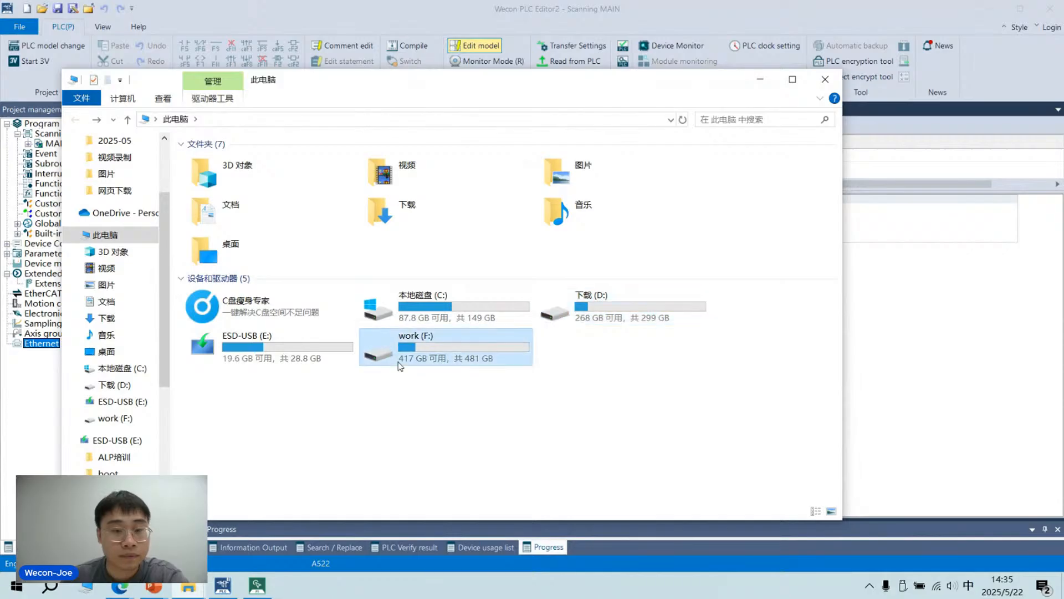
double_click(400, 365)
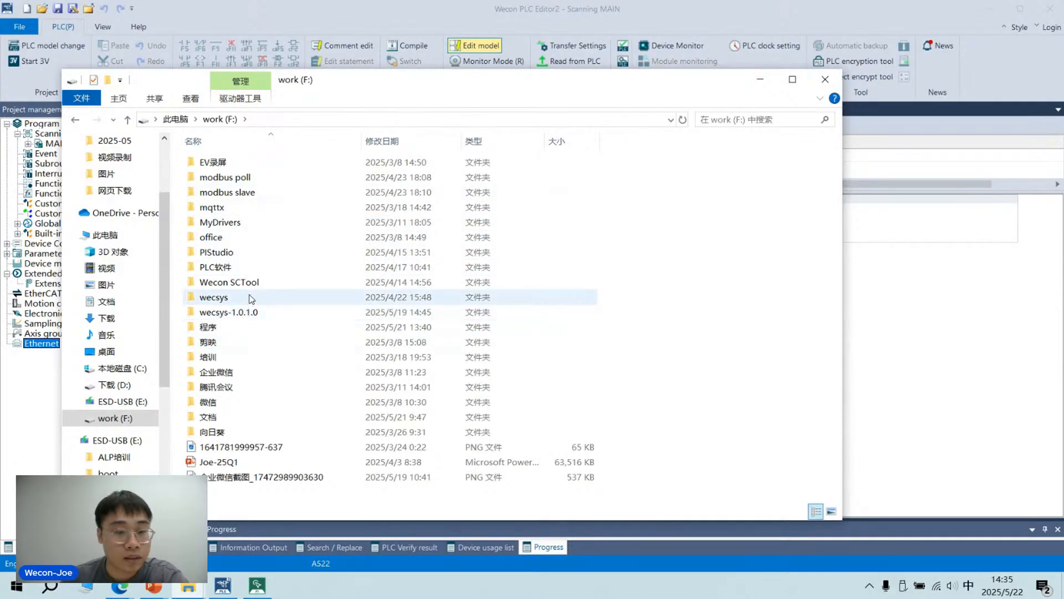
double_click(244, 266)
double_click(246, 164)
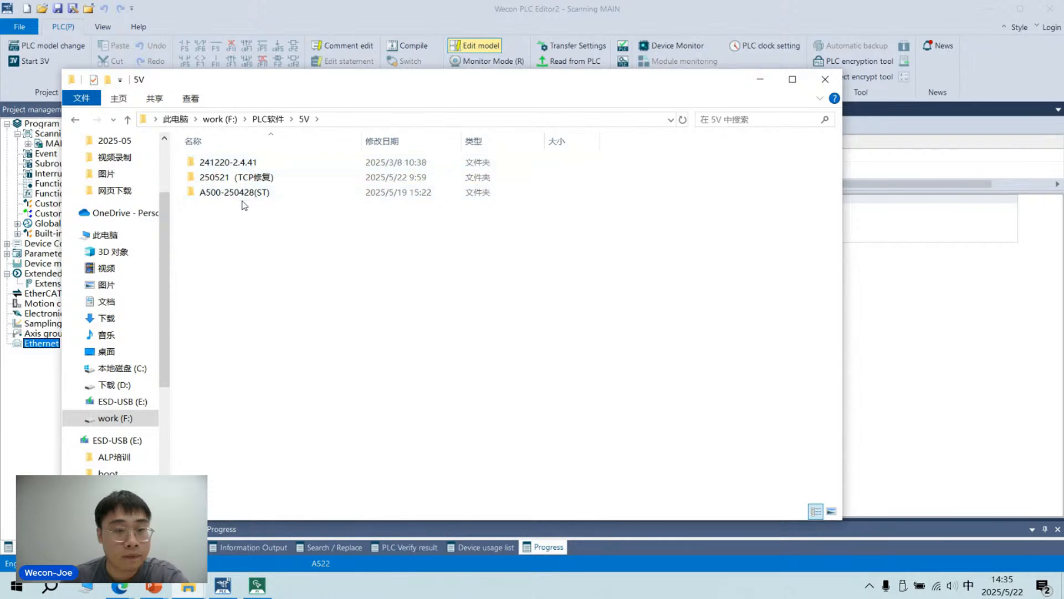
double_click(254, 178)
left_click(261, 164)
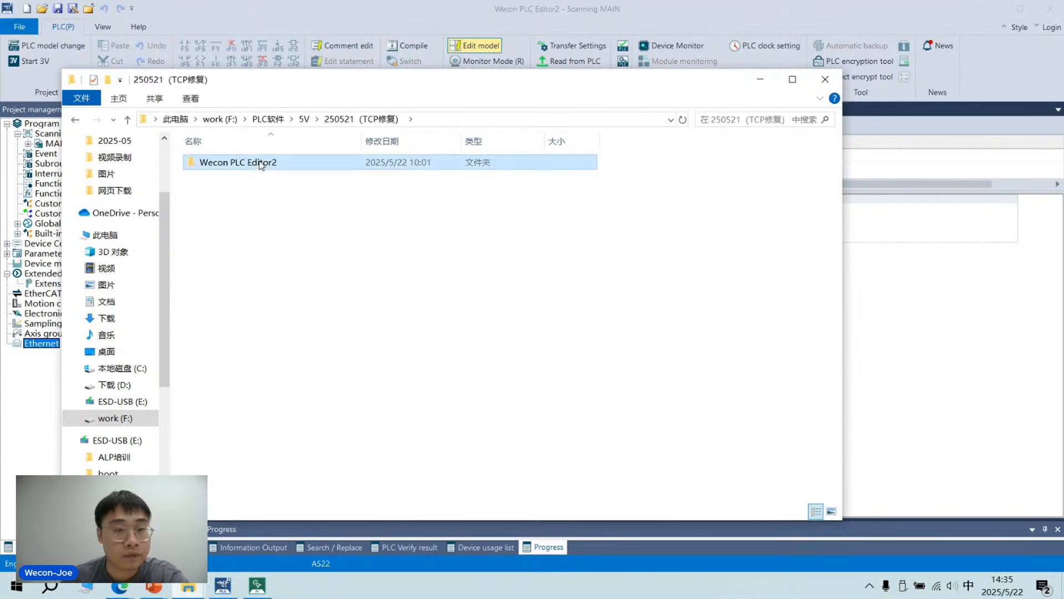
double_click(260, 164)
Launch the PLCEditor application from this folder and create a new A522 project.
scroll(299, 239, "down", 20)
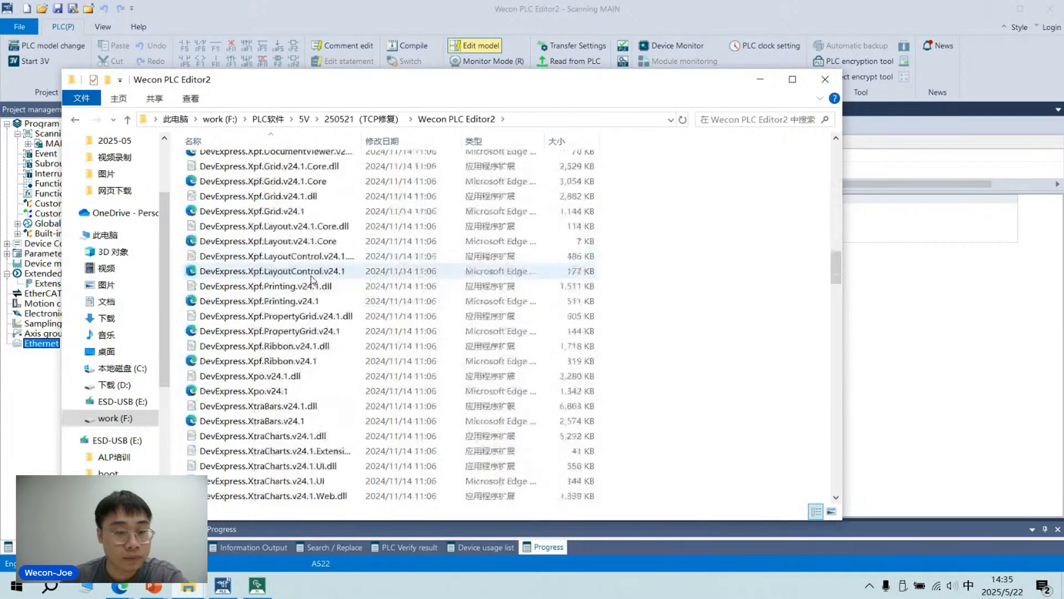
scroll(312, 280, "down", 20)
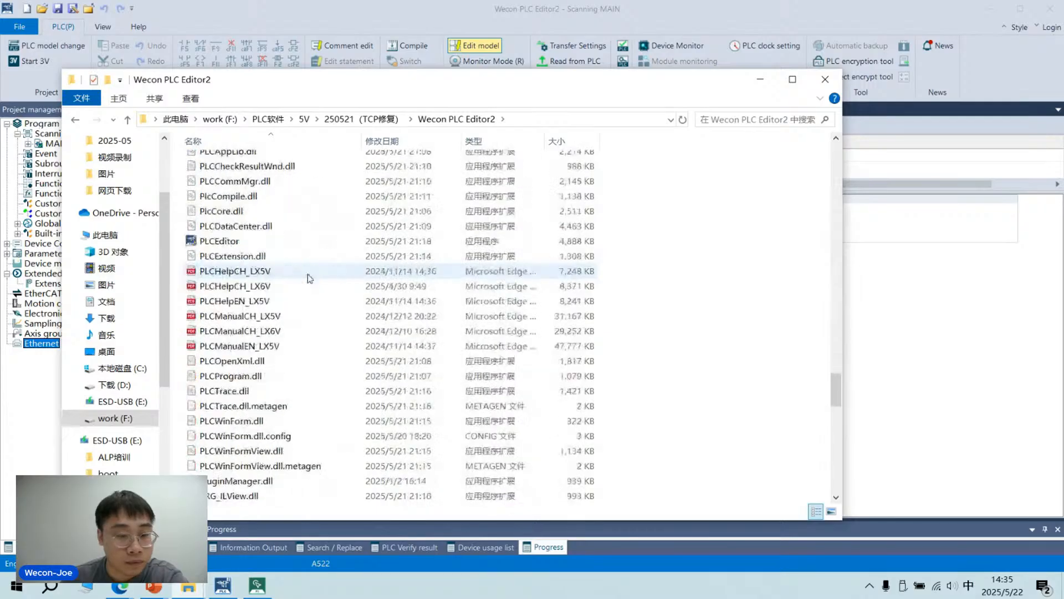
scroll(310, 278, "down", 1)
left_click(235, 197)
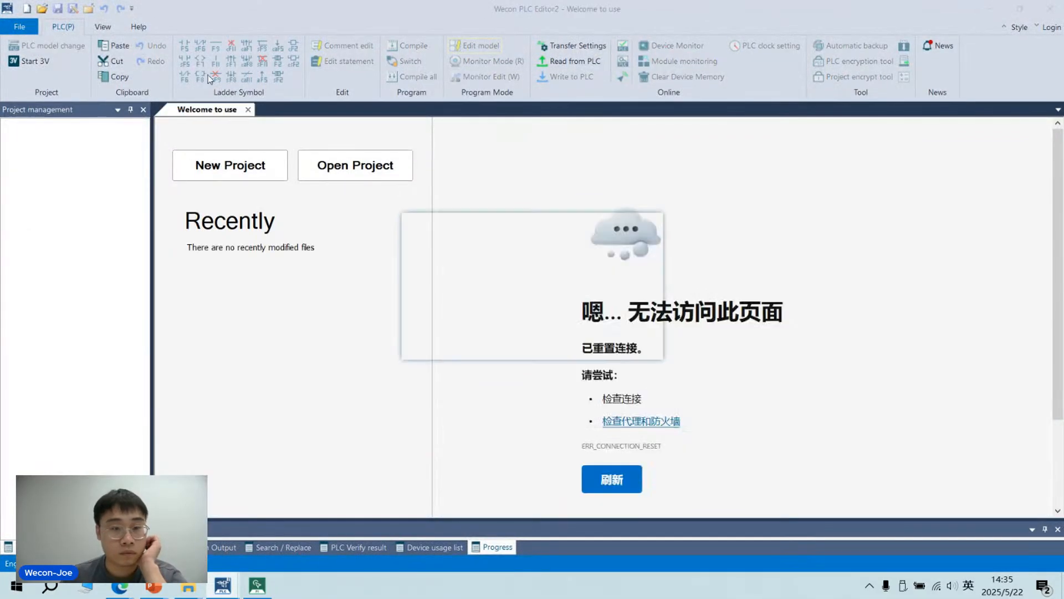
left_click(612, 323)
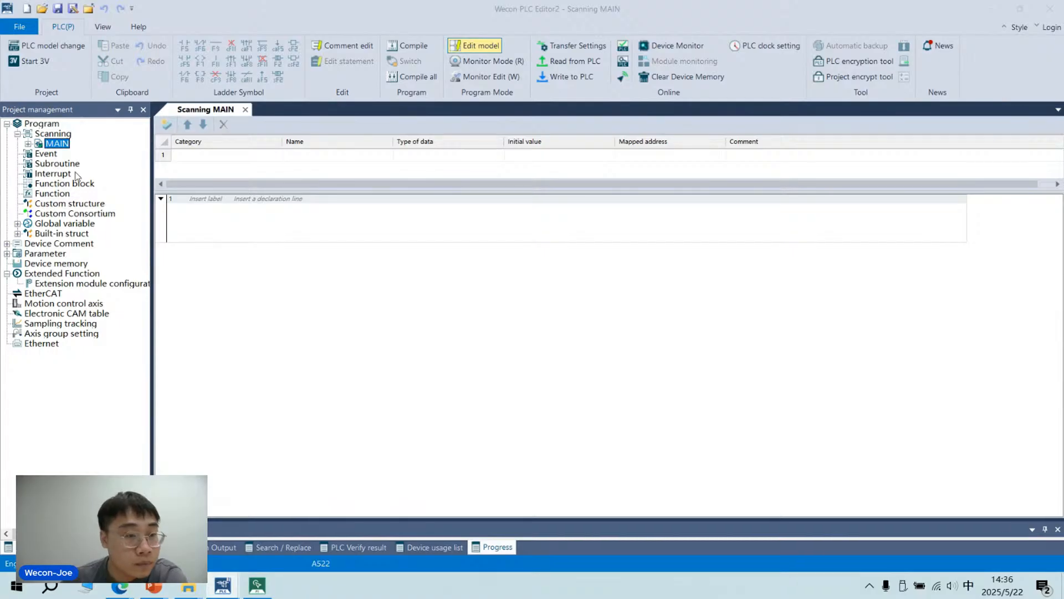
Set the Project management pane to auto-hide and open the GVL list under Global variable.
left_click_drag(152, 253, 205, 255)
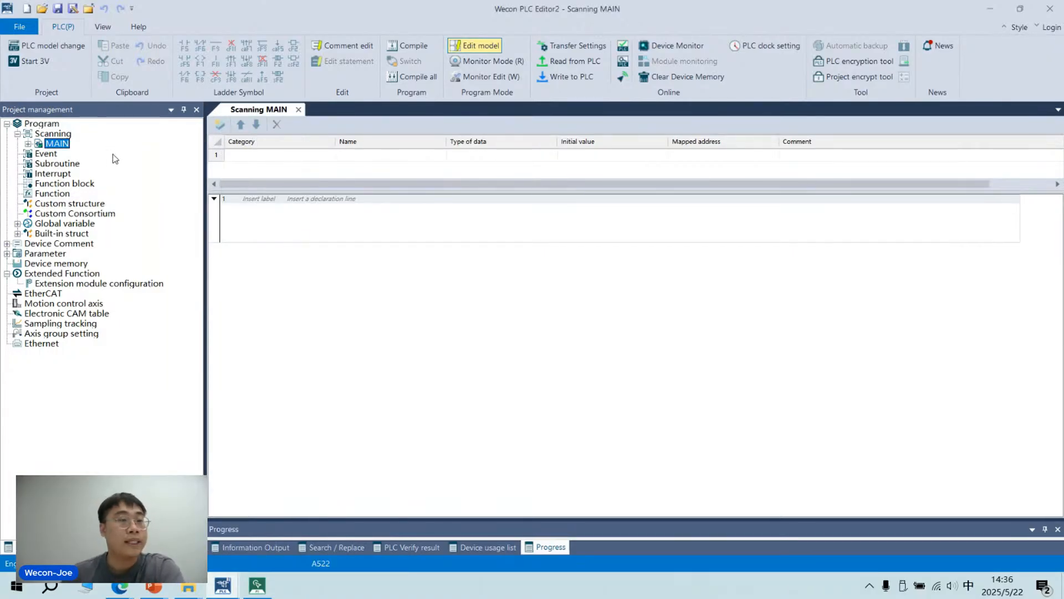
double_click(5, 113)
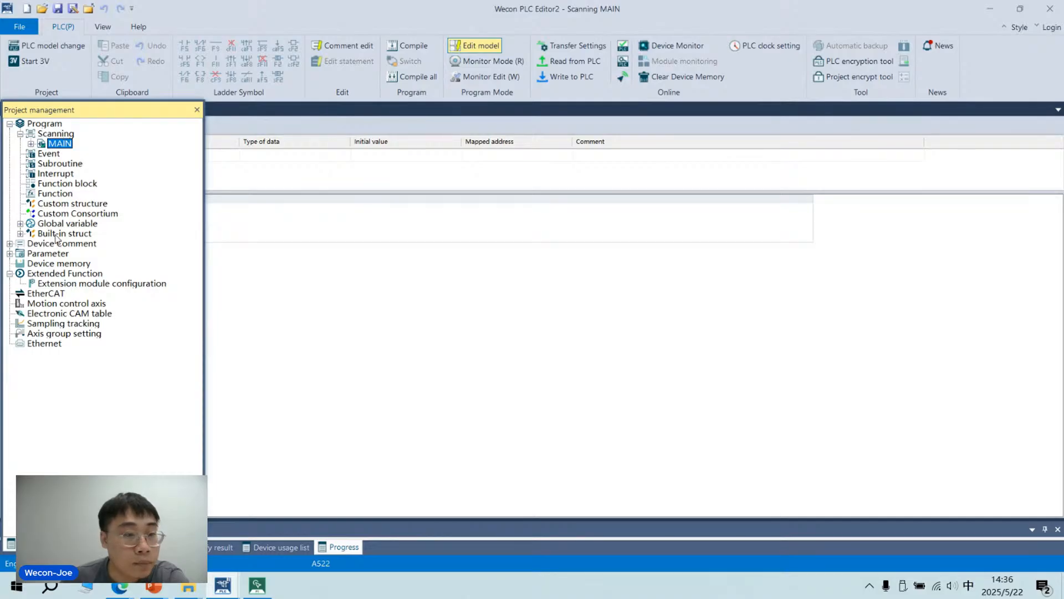
left_click(20, 225)
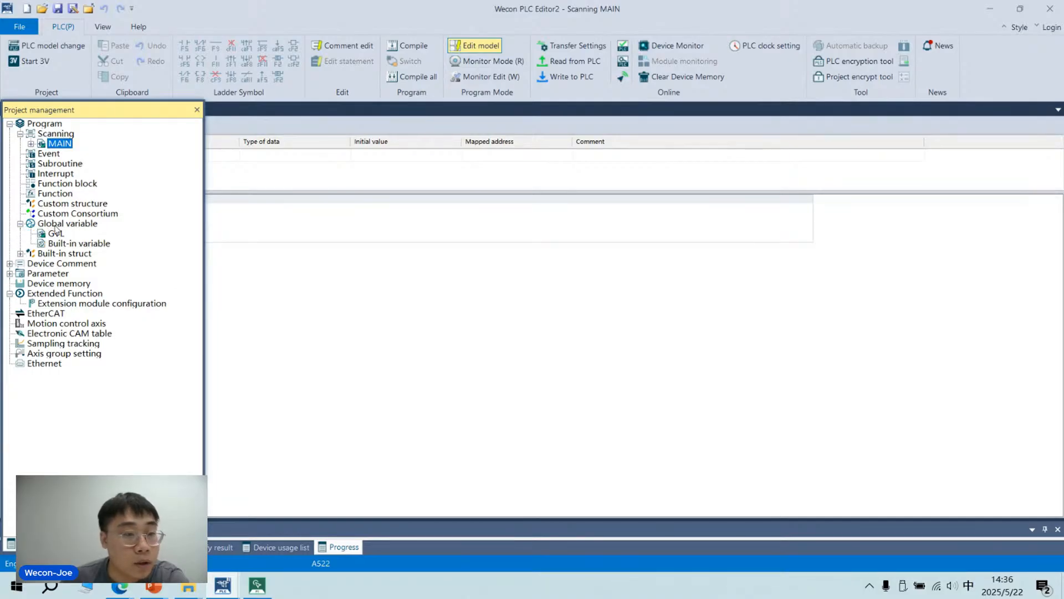
left_click(74, 225)
double_click(60, 235)
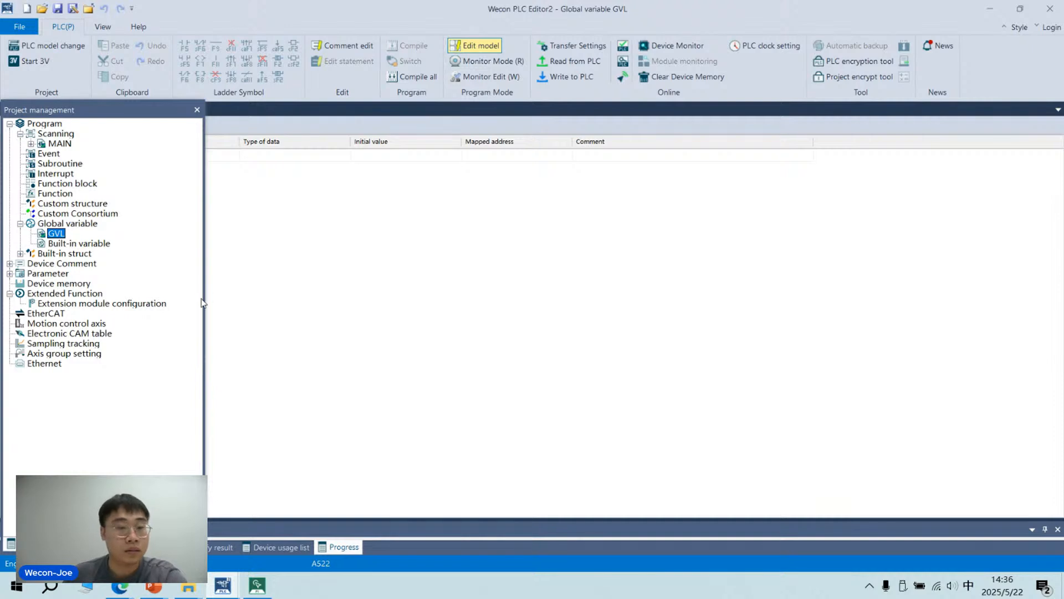
Narrow the Project management pane to uncover the columns of the GVL variable table.
left_click_drag(205, 300, 137, 294)
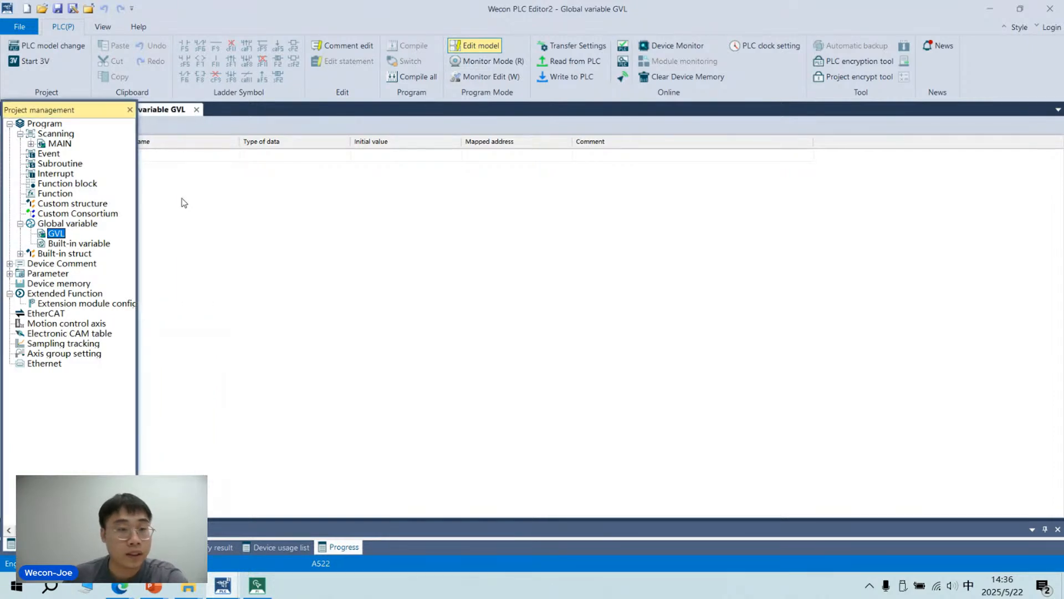
left_click(183, 157)
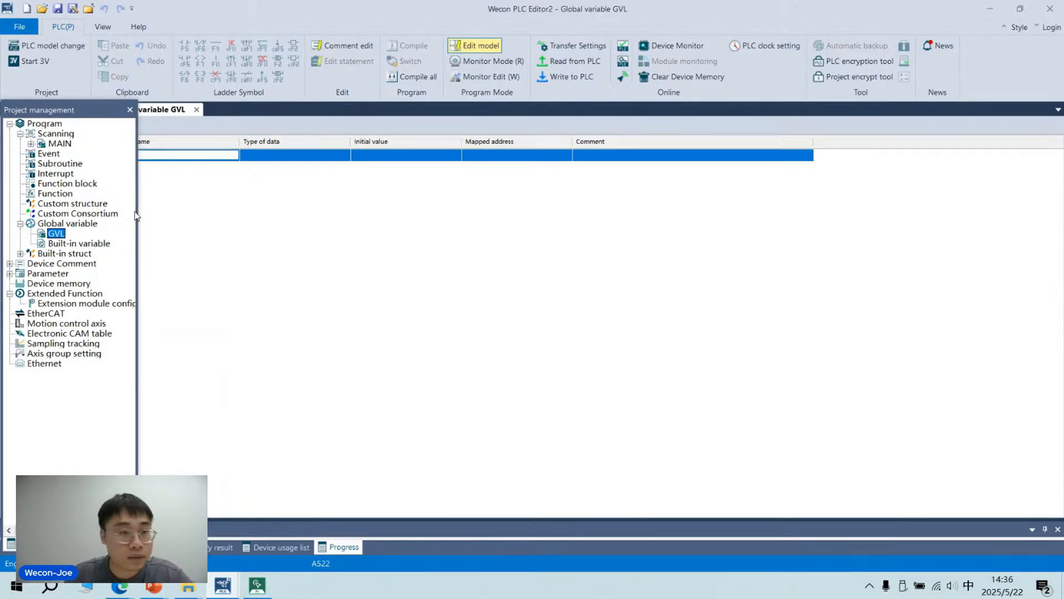
left_click_drag(137, 217, 57, 220)
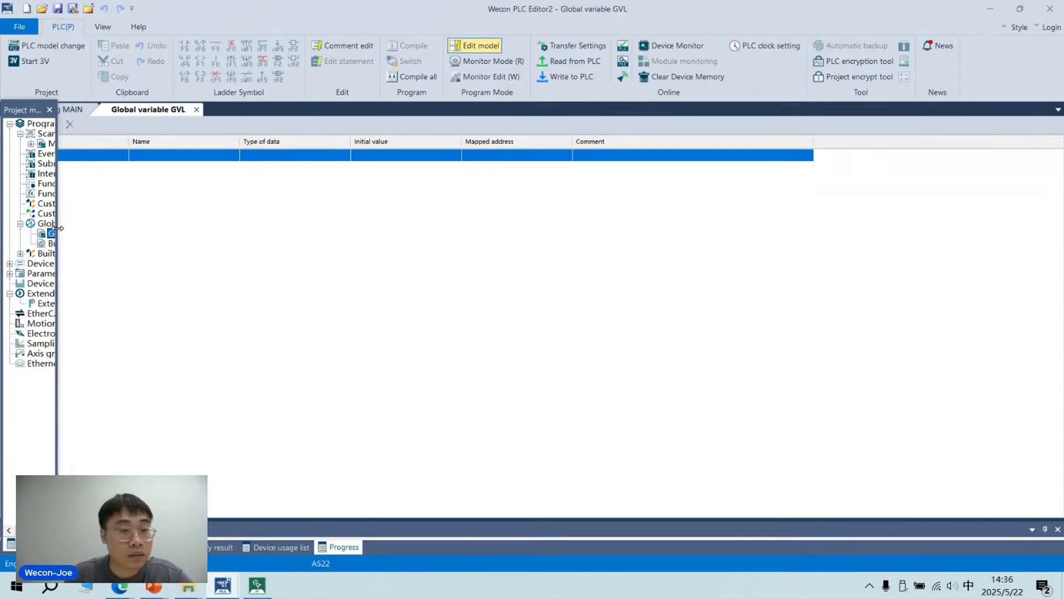
double_click(51, 144)
left_click(136, 110)
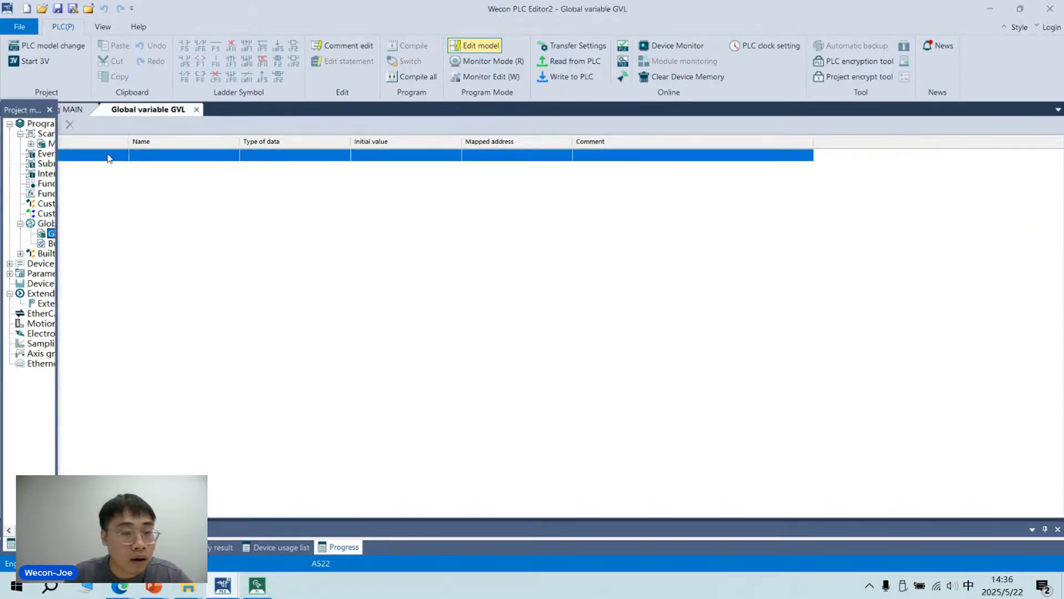
Add a VAR_GLOBAL variable named A1 in the first row of the GVL table.
left_click(108, 158)
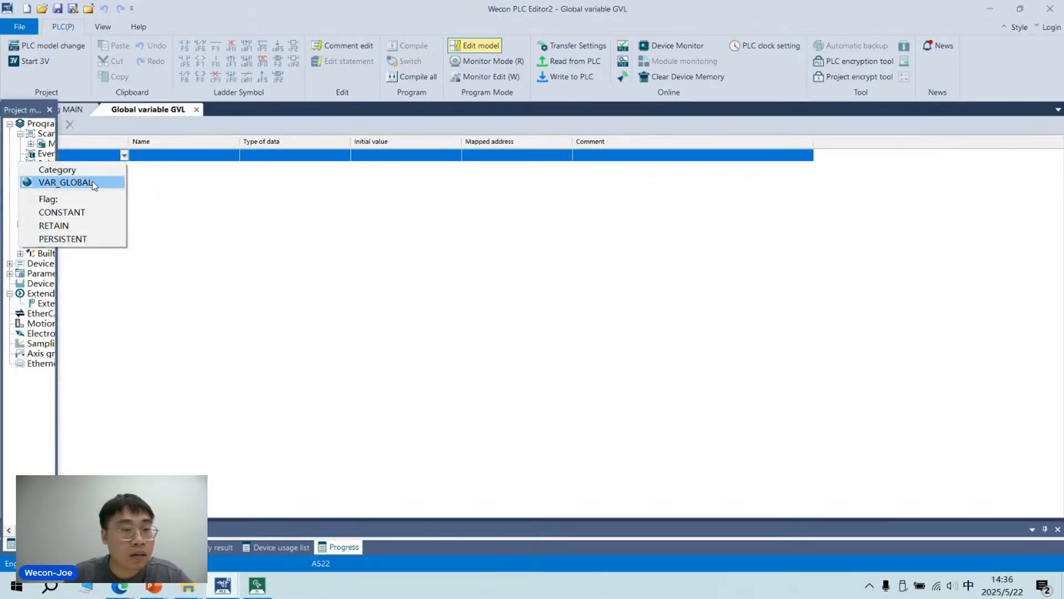
left_click(58, 182)
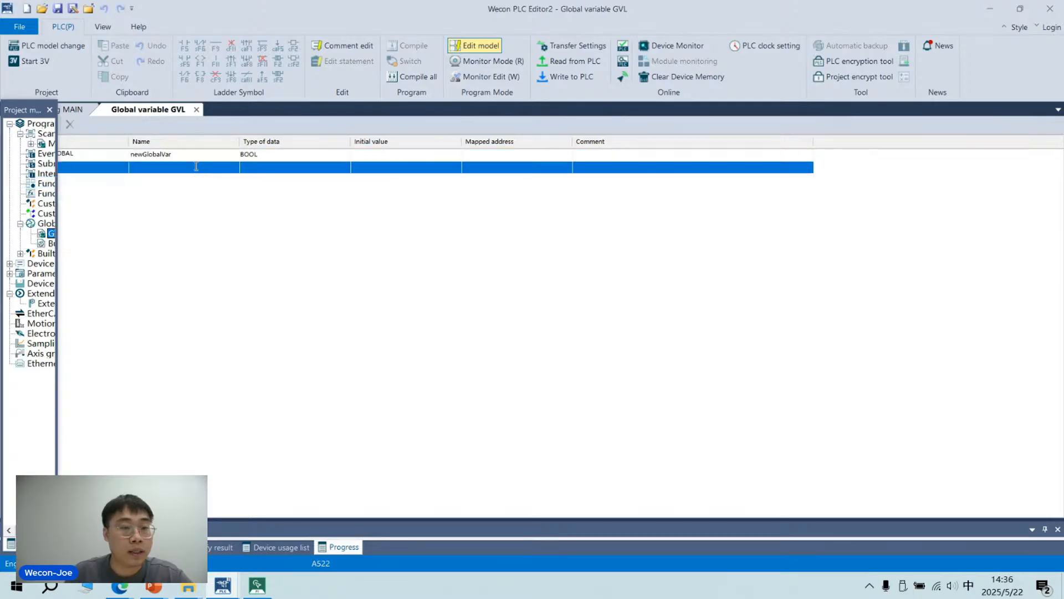
double_click(187, 155)
type("A1")
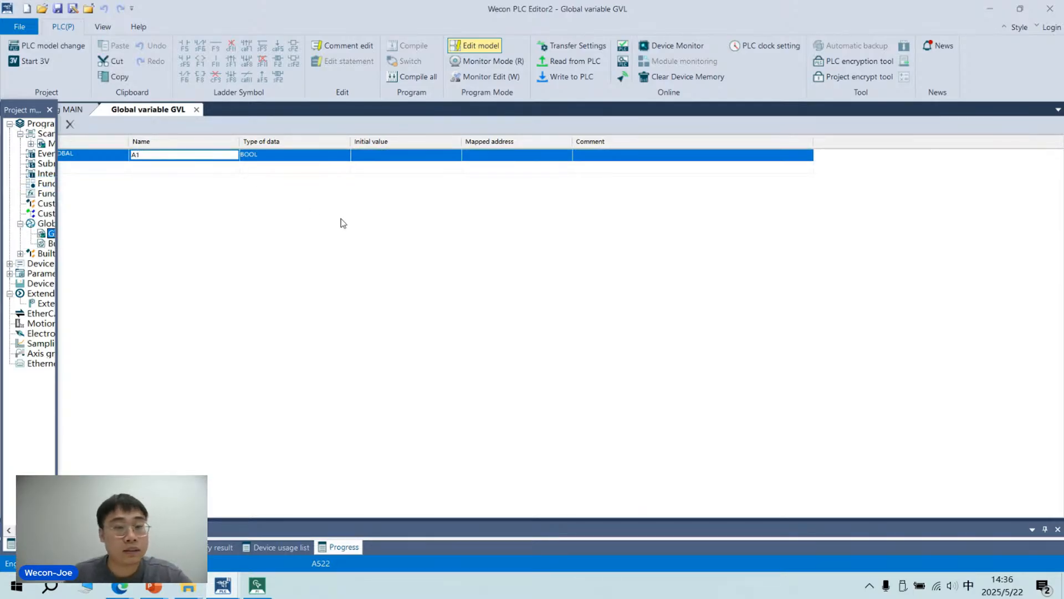
left_click(340, 223)
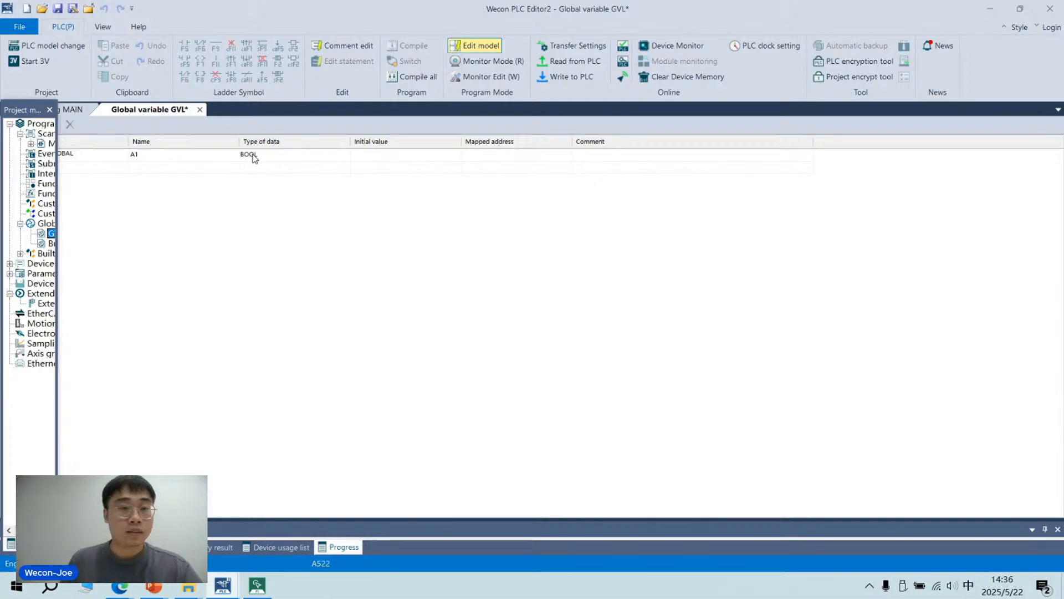
Add a second VAR_GLOBAL variable named B2 in the row below A1.
left_click(89, 168)
left_click(86, 168)
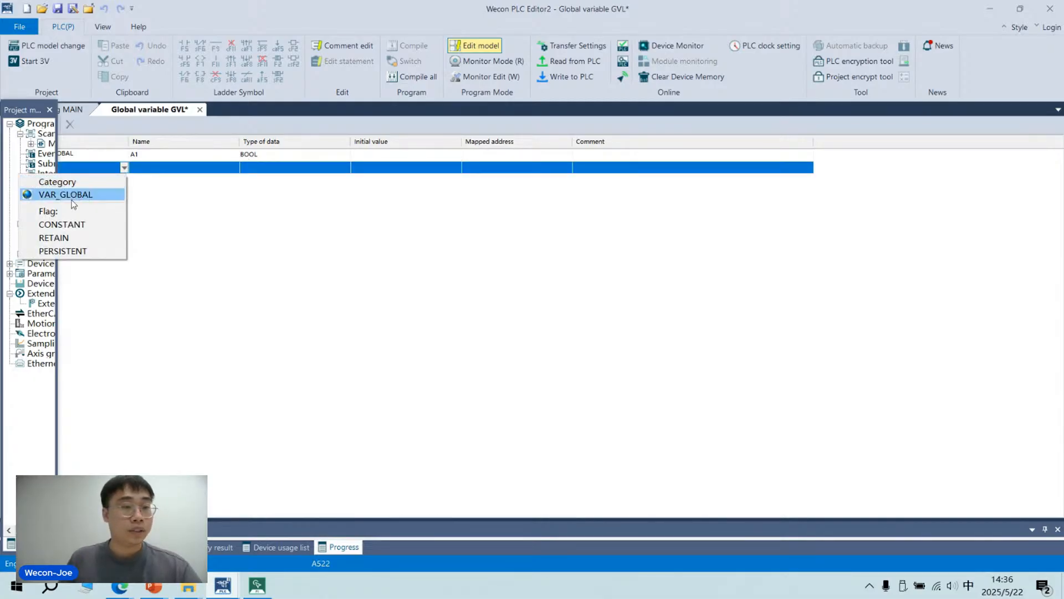
left_click(84, 194)
left_click(176, 172)
left_click(175, 171)
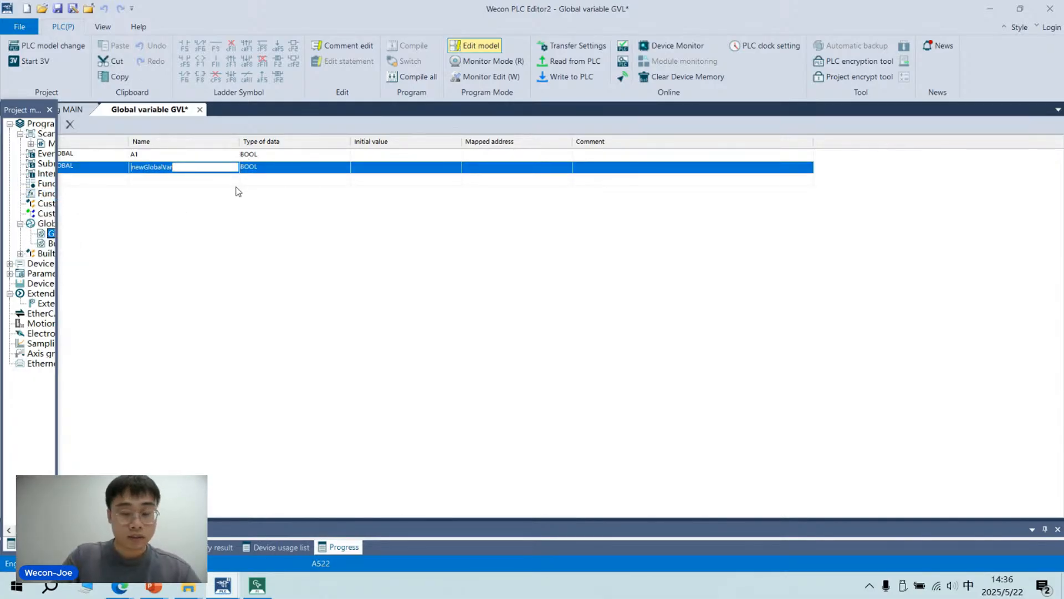
type("B2")
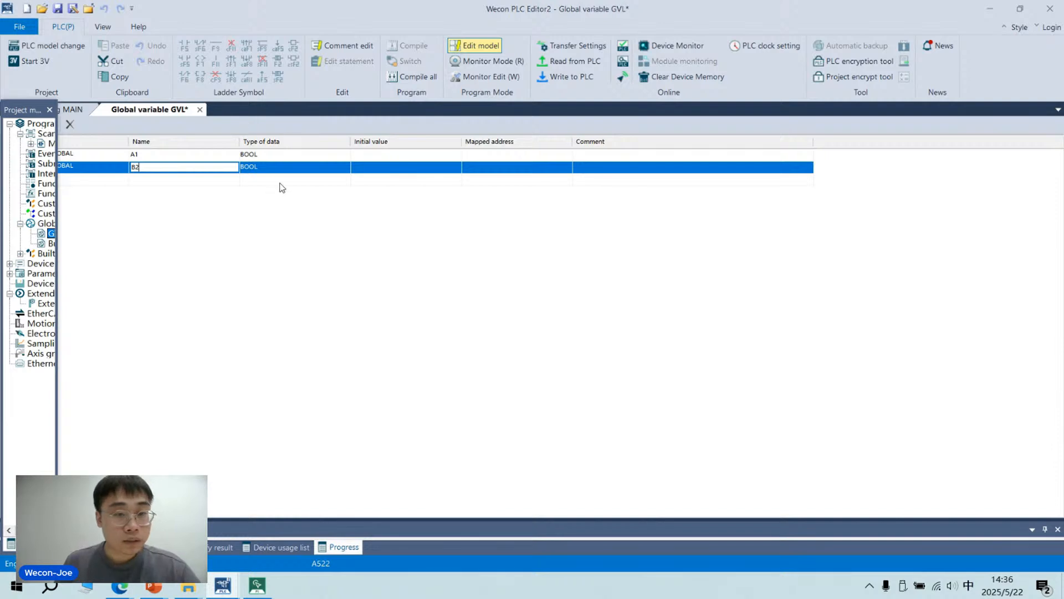
left_click(280, 181)
left_click(346, 179)
left_click(279, 237)
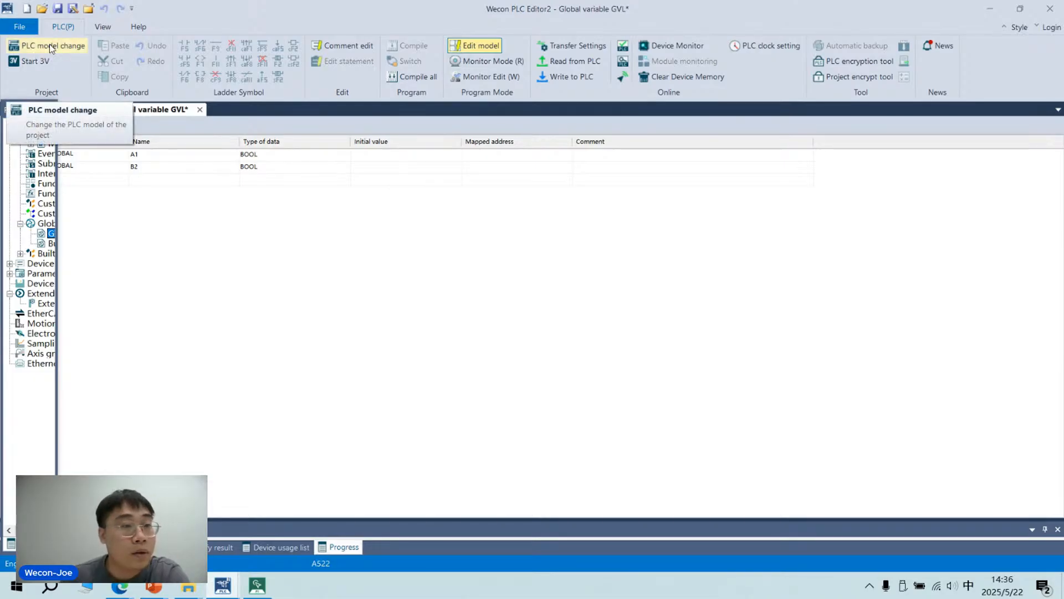
Save the project on the desktop (桌面) as tags.
left_click(56, 9)
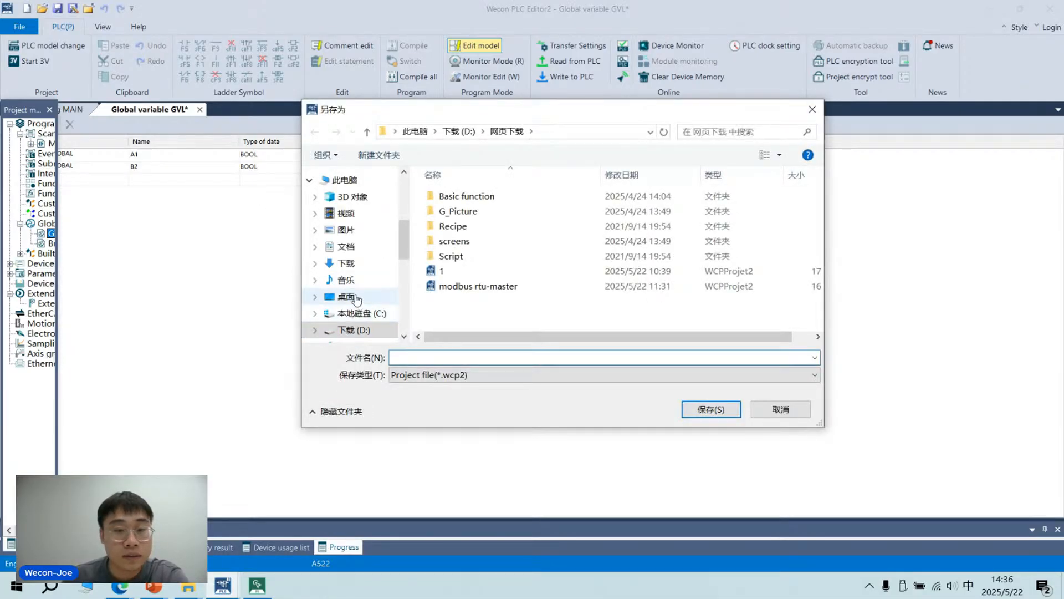
left_click(346, 297)
left_click(406, 357)
type("tag")
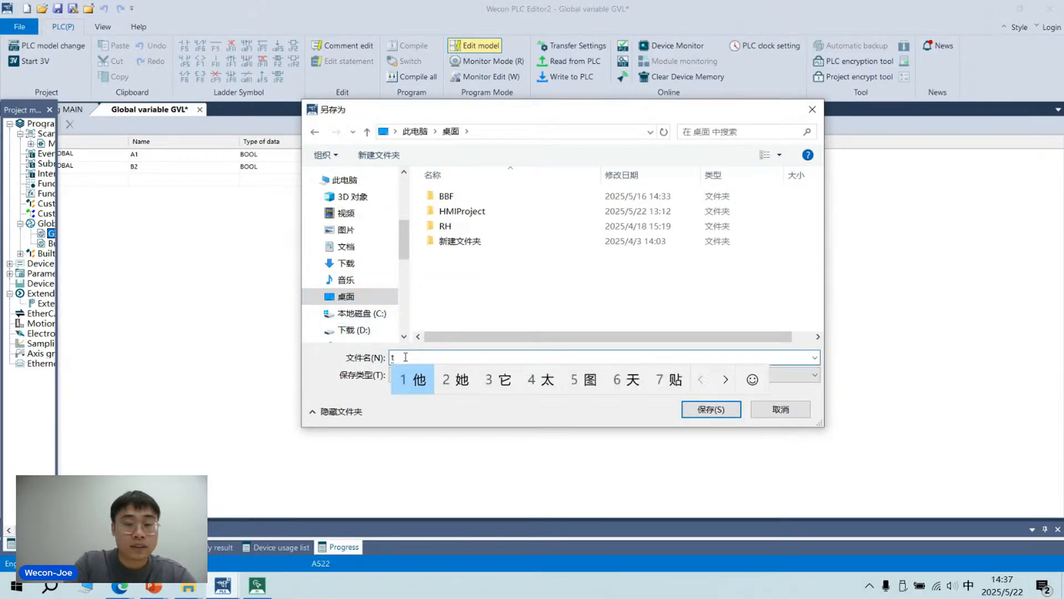
key("Return")
type("s")
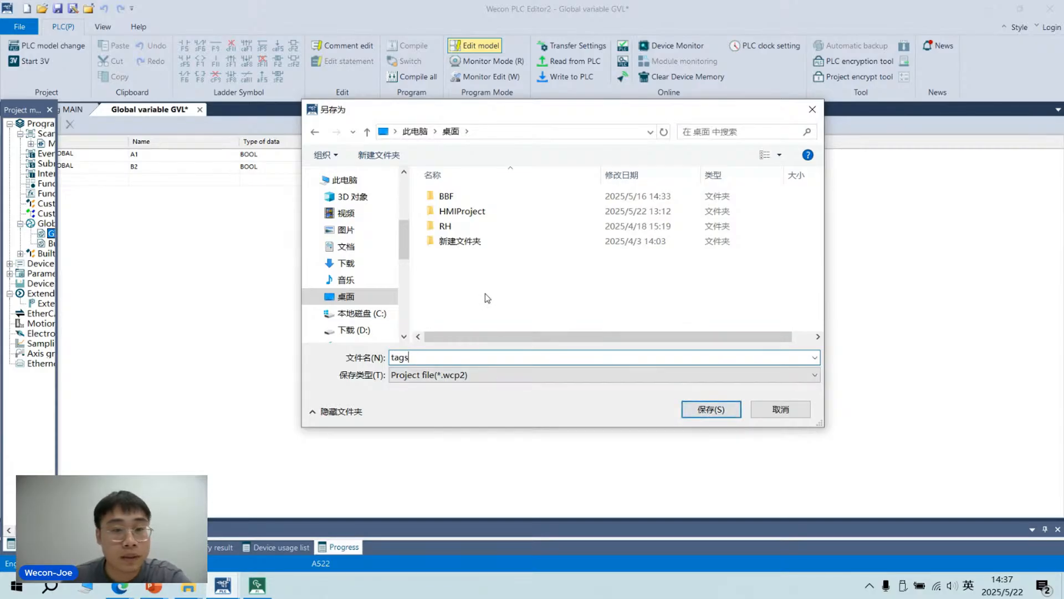
left_click(723, 415)
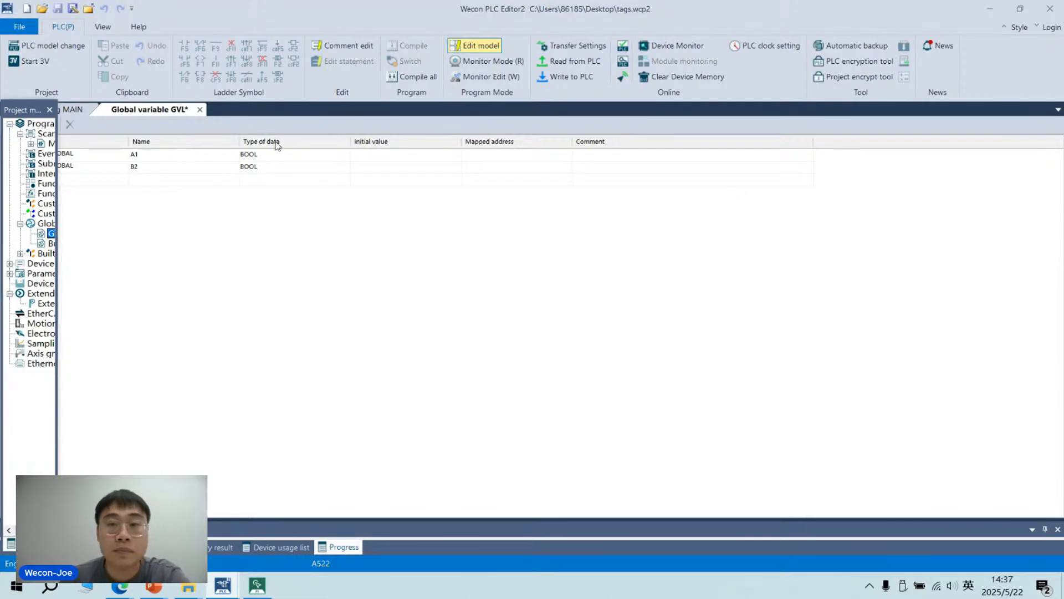
Try to export the project's labels.
left_click(15, 27)
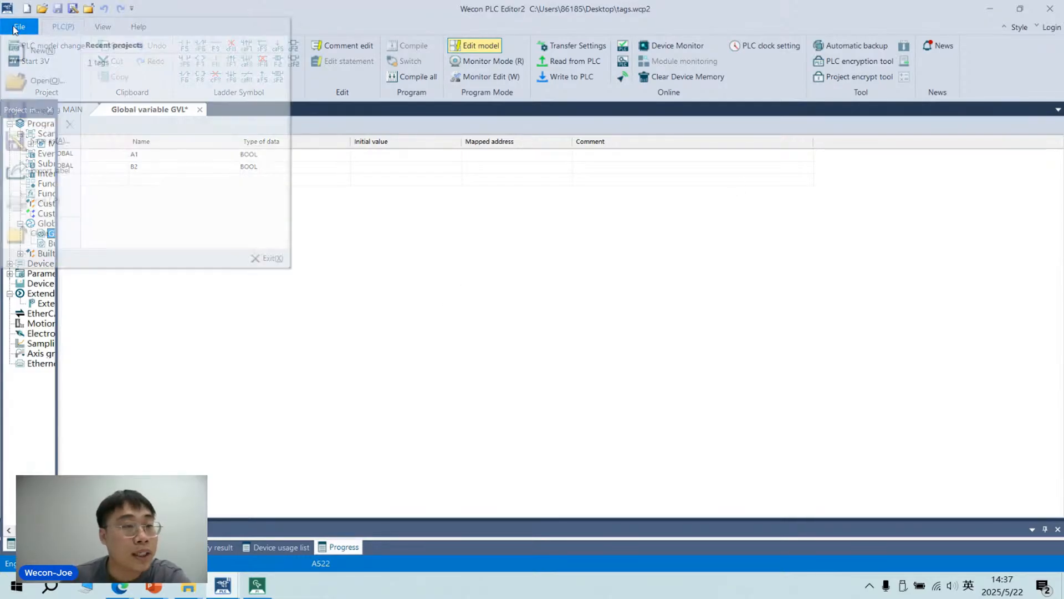
left_click(49, 175)
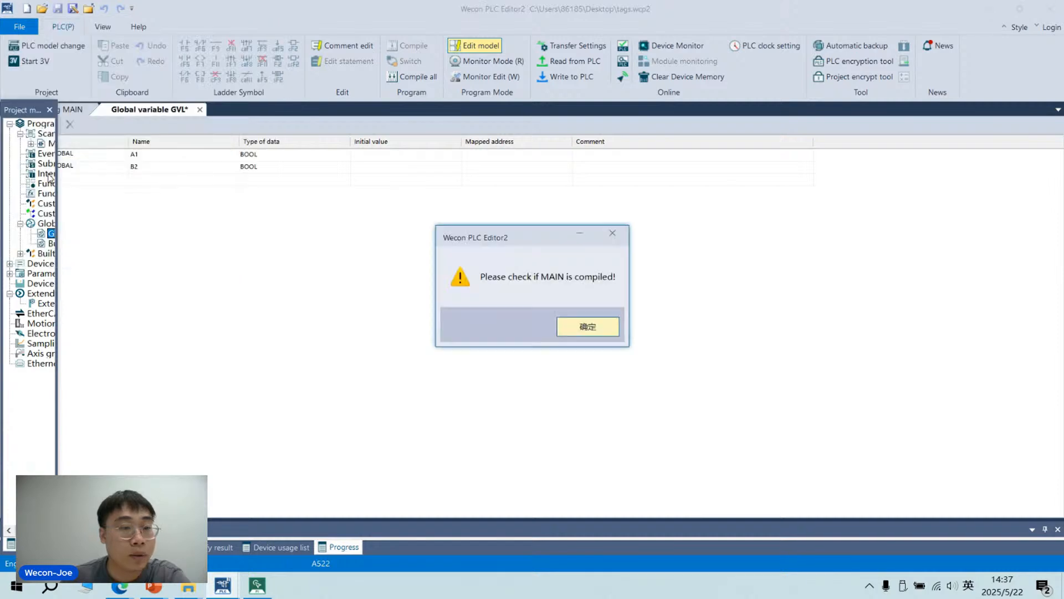
left_click(610, 332)
Compile all programs in the project.
left_click(417, 77)
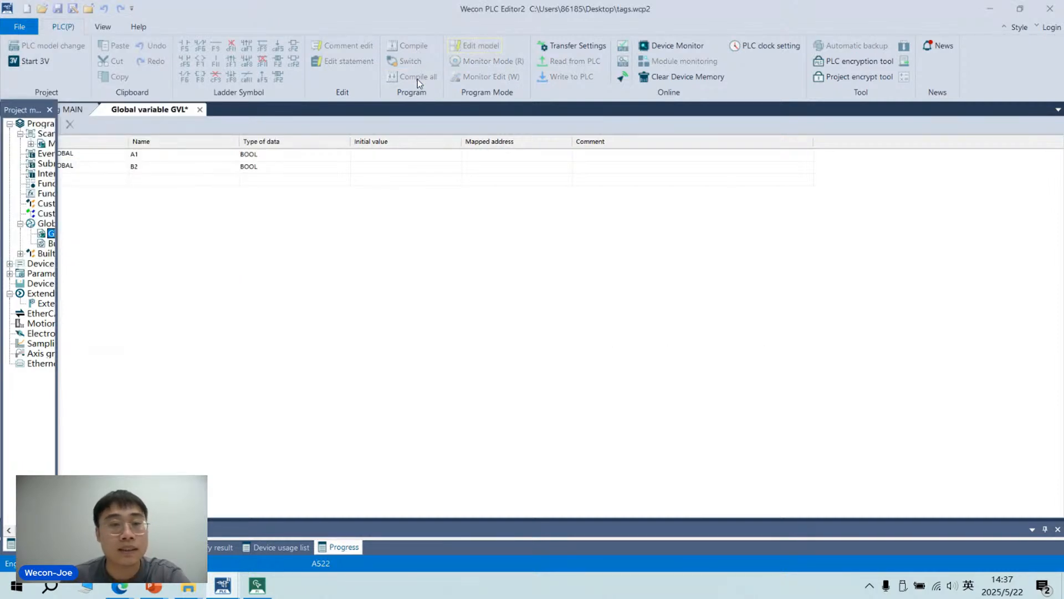
left_click(581, 326)
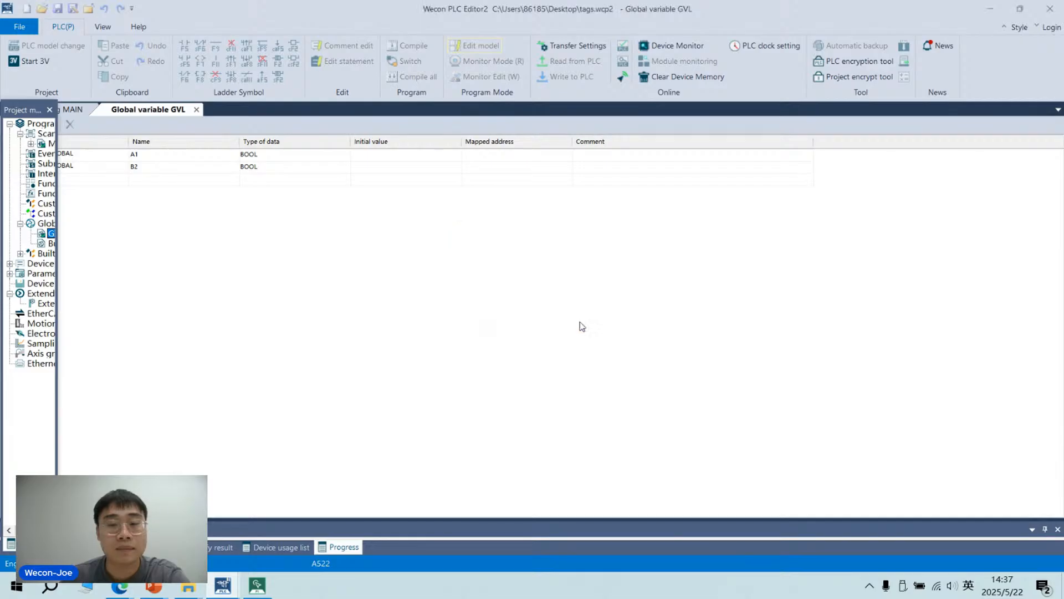
Export the project's labels to the desktop (桌面) as an XML file named label1.
left_click(20, 28)
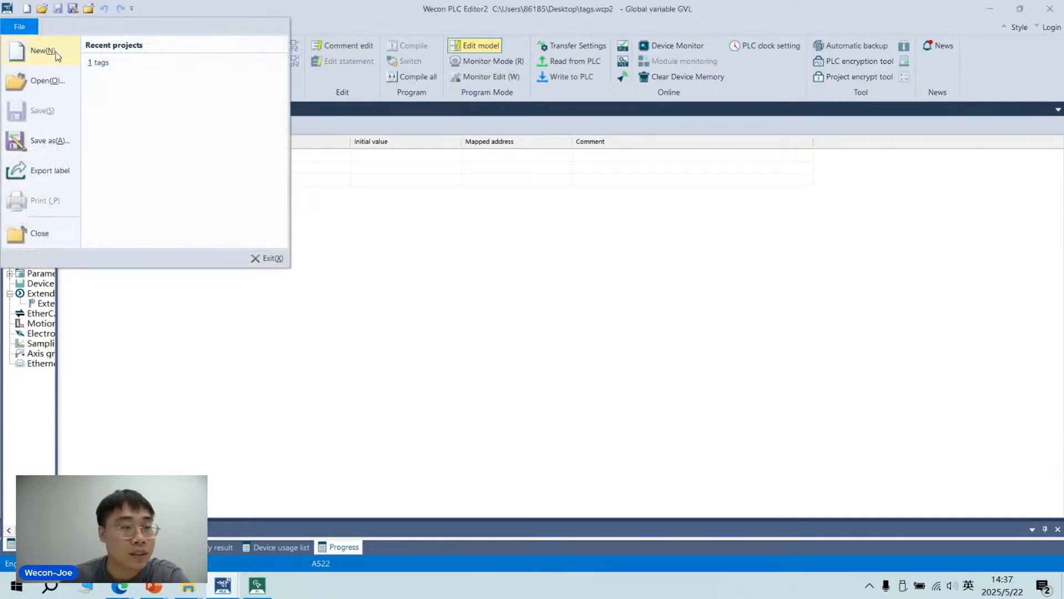
left_click(43, 181)
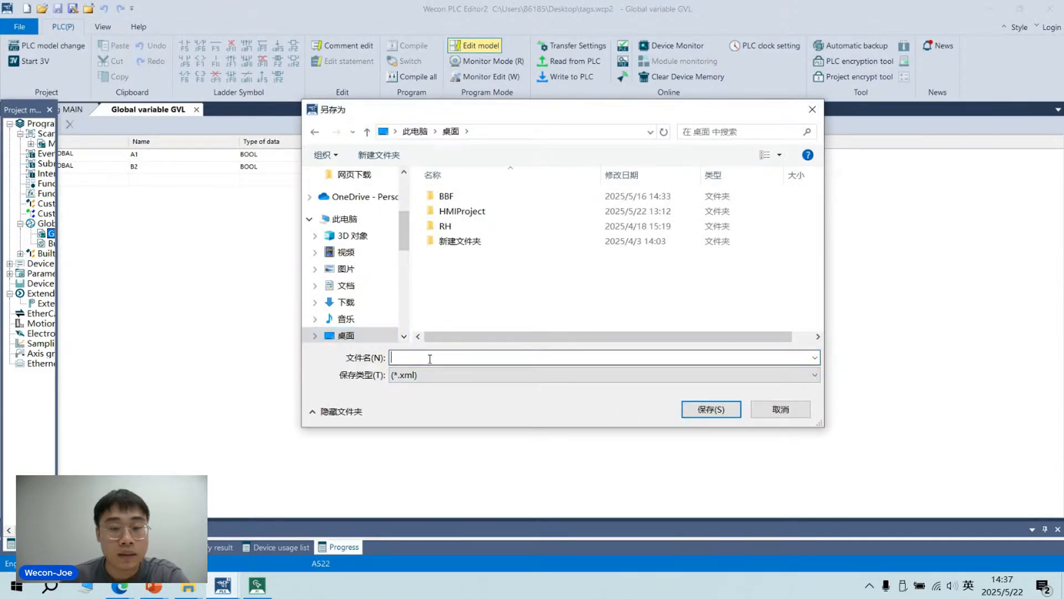
type("label")
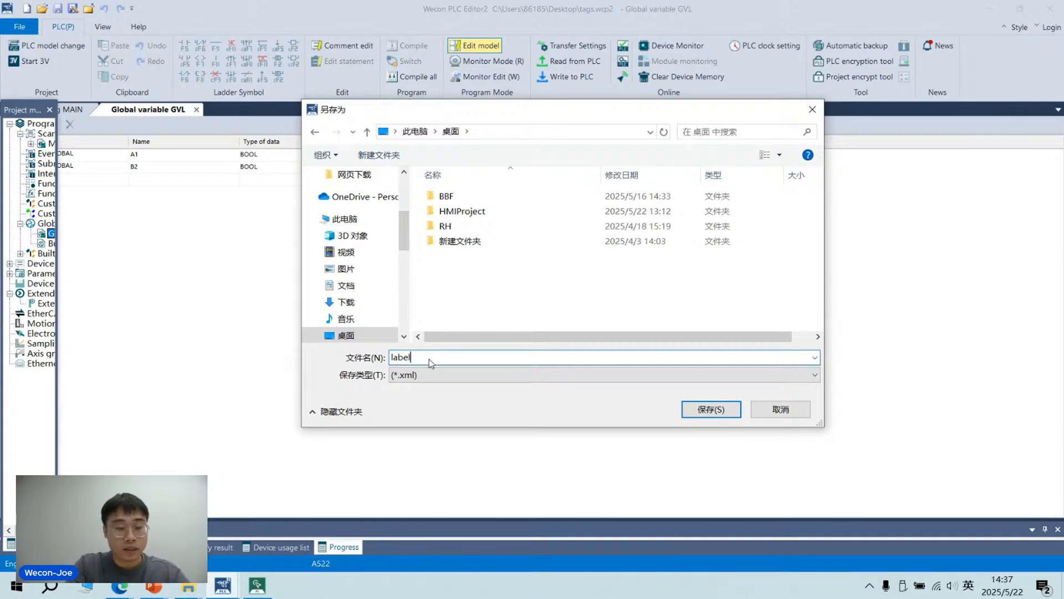
type("1")
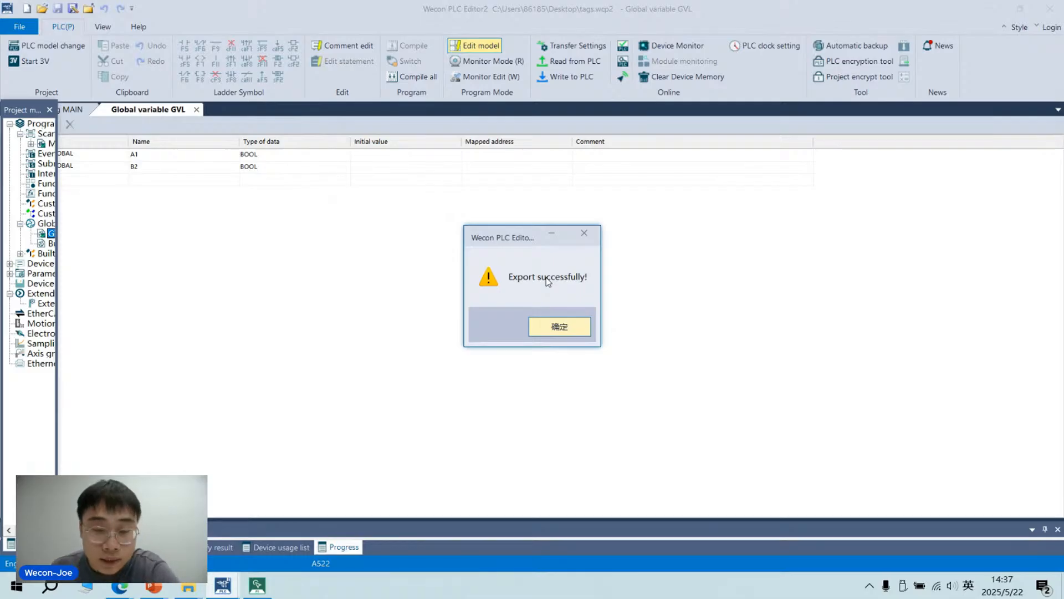
left_click(575, 332)
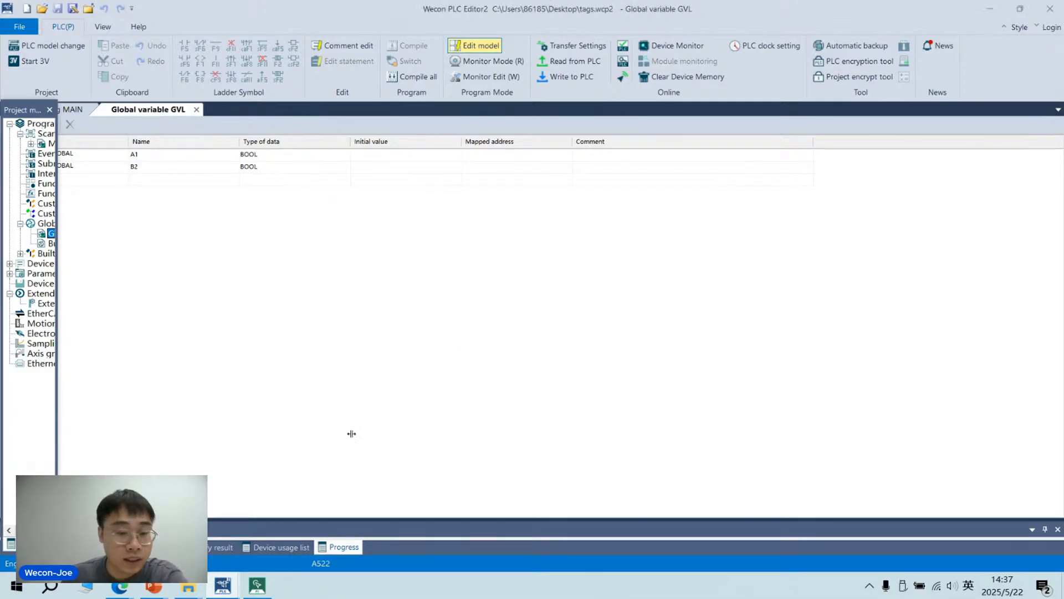
Switch to the open PIStudio window with the Chinese interface and close it.
left_click(257, 585)
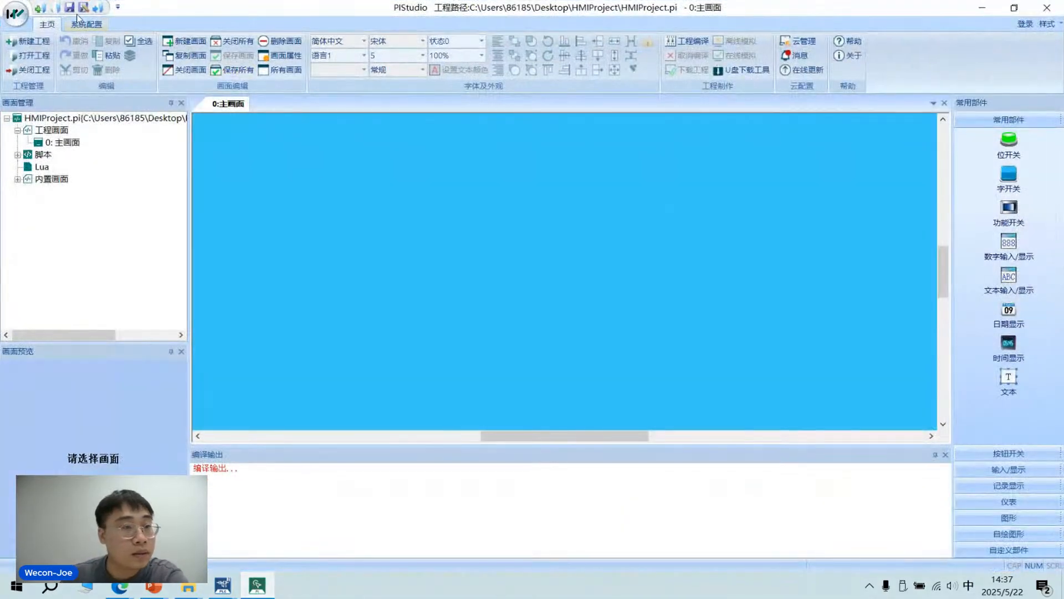
left_click(71, 26)
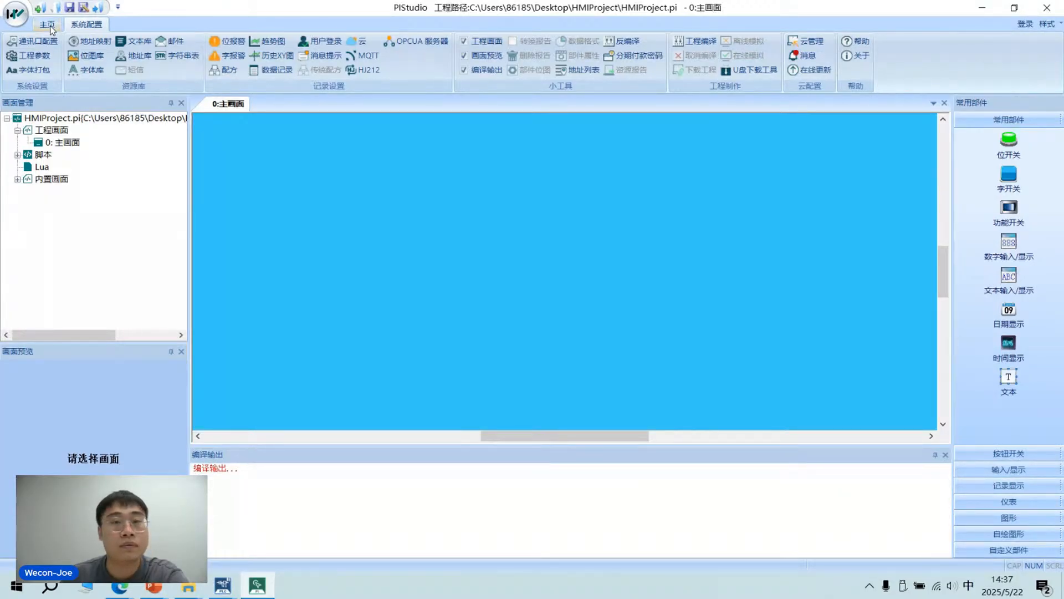
left_click(48, 26)
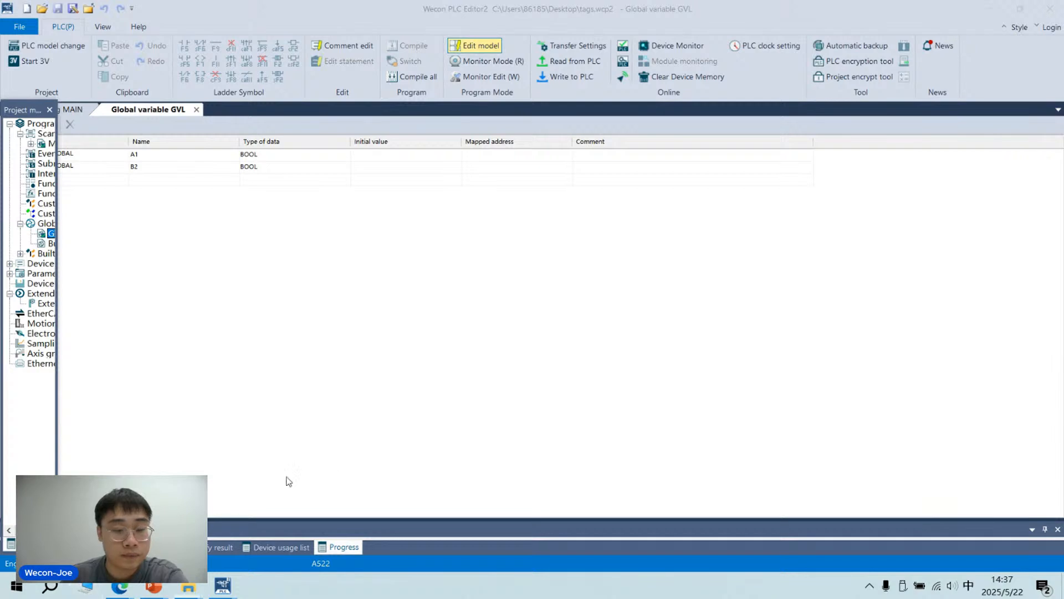
Browse in File Explorer to the PIStudio folder on the work (F:) drive.
left_click(192, 589)
double_click(683, 330)
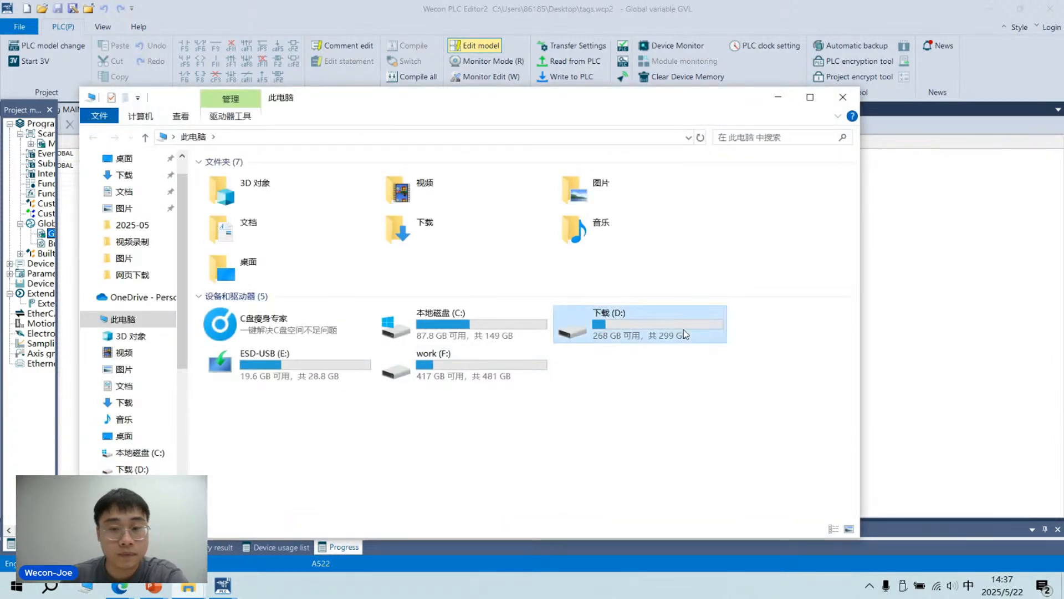
left_click(122, 319)
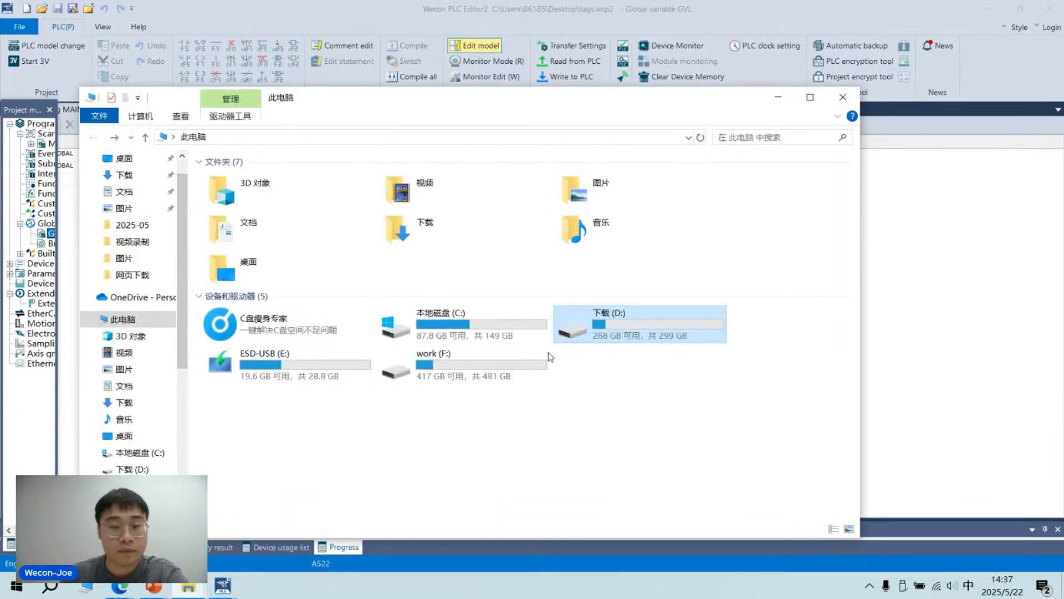
double_click(540, 355)
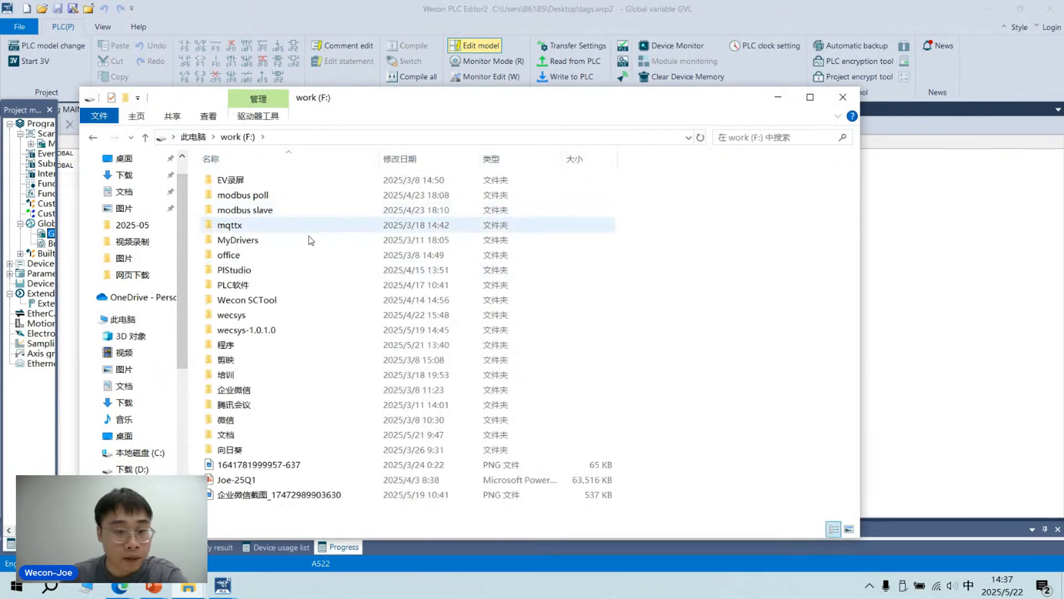
double_click(268, 270)
double_click(243, 180)
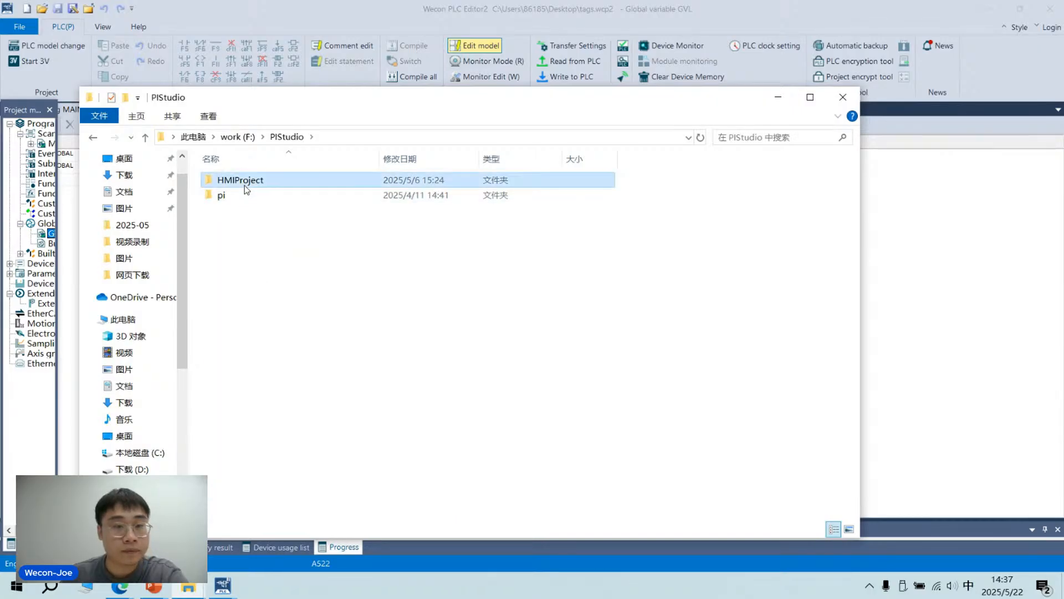
key("alt+Left")
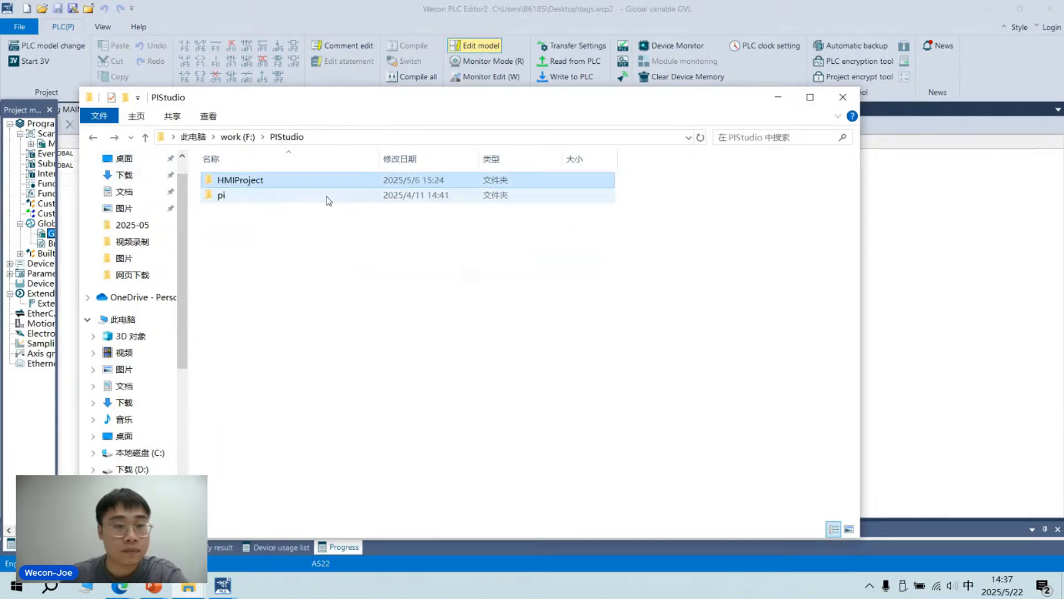
Launch PIStudio from the 9.3.2.25030401 program folder inside pi\9.3.1.25030401（官网）\PIStudio.
double_click(310, 199)
double_click(311, 195)
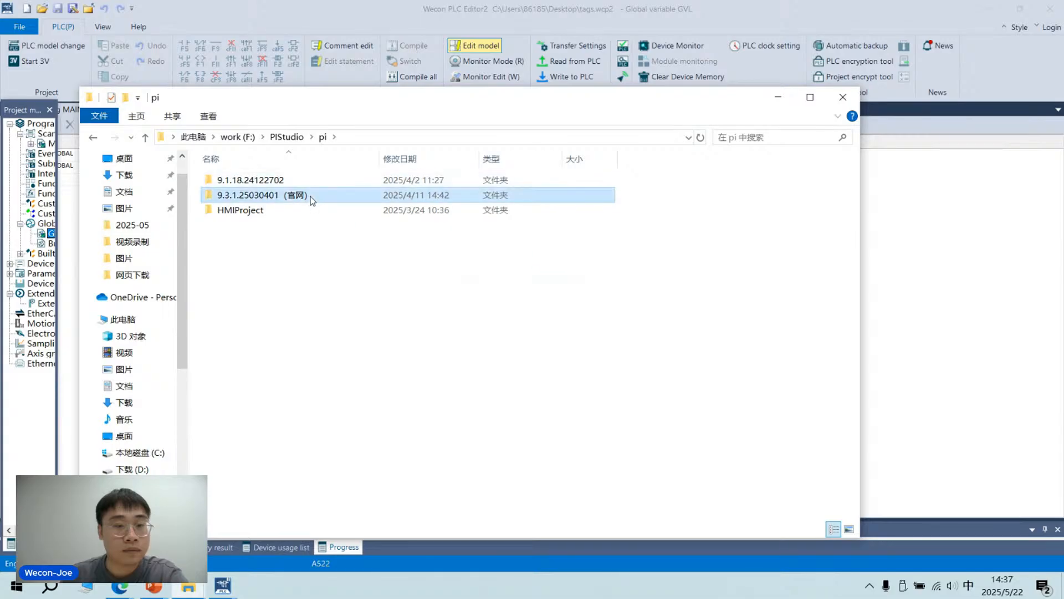
left_click(308, 178)
double_click(308, 178)
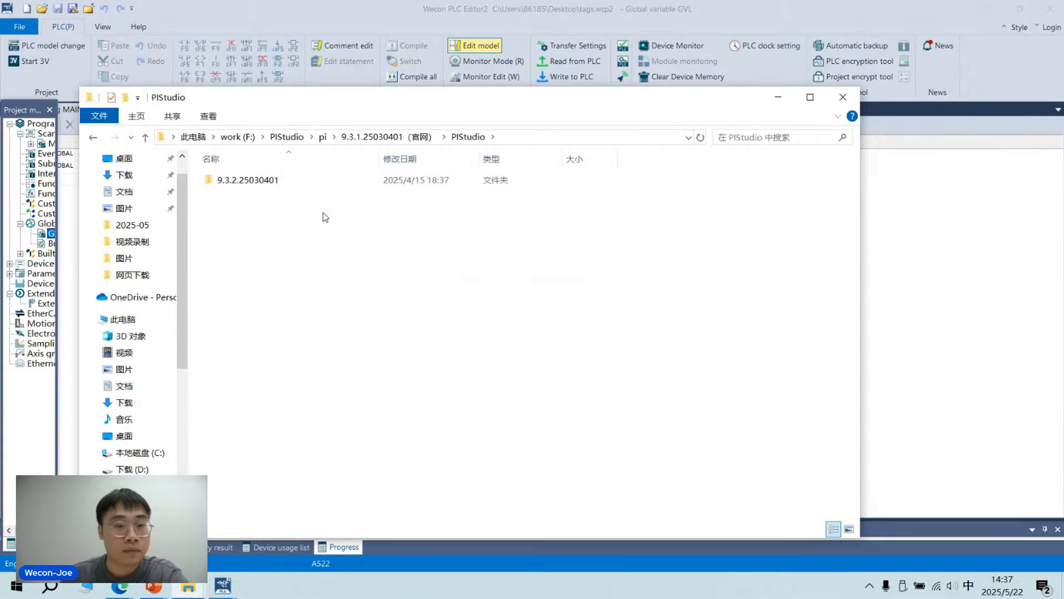
double_click(301, 183)
scroll(361, 261, "down", 8)
scroll(361, 263, "down", 20)
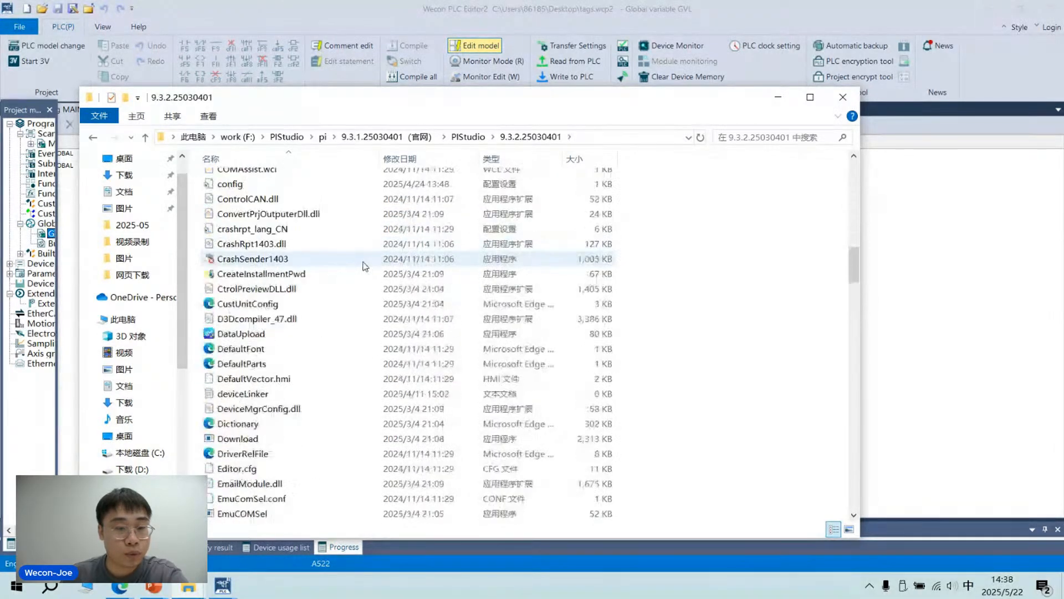
double_click(255, 307)
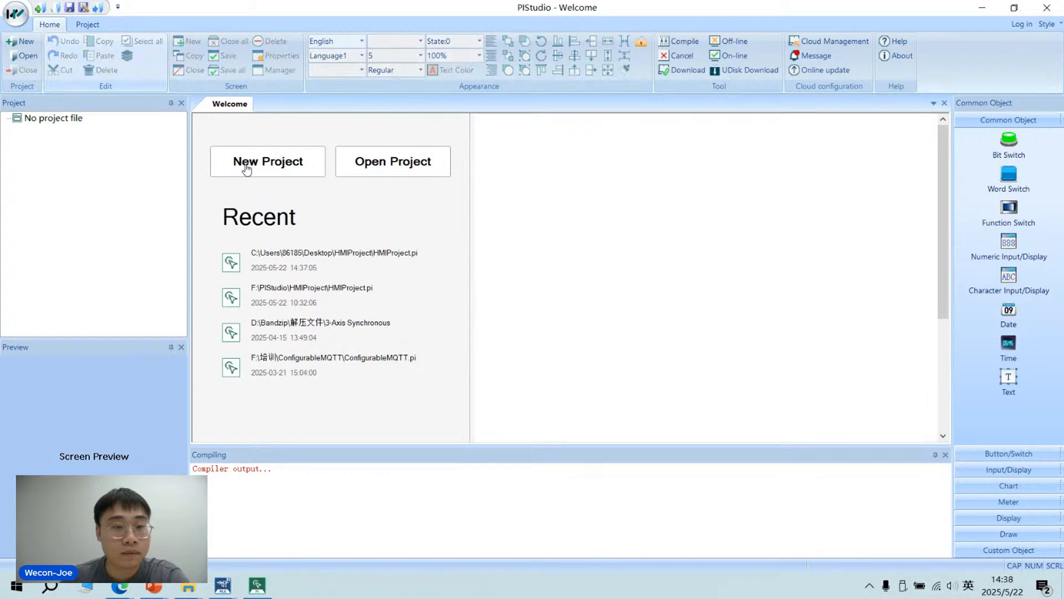
Start a new HMI project with the ig Series and the PI8150ig model.
left_click(242, 166)
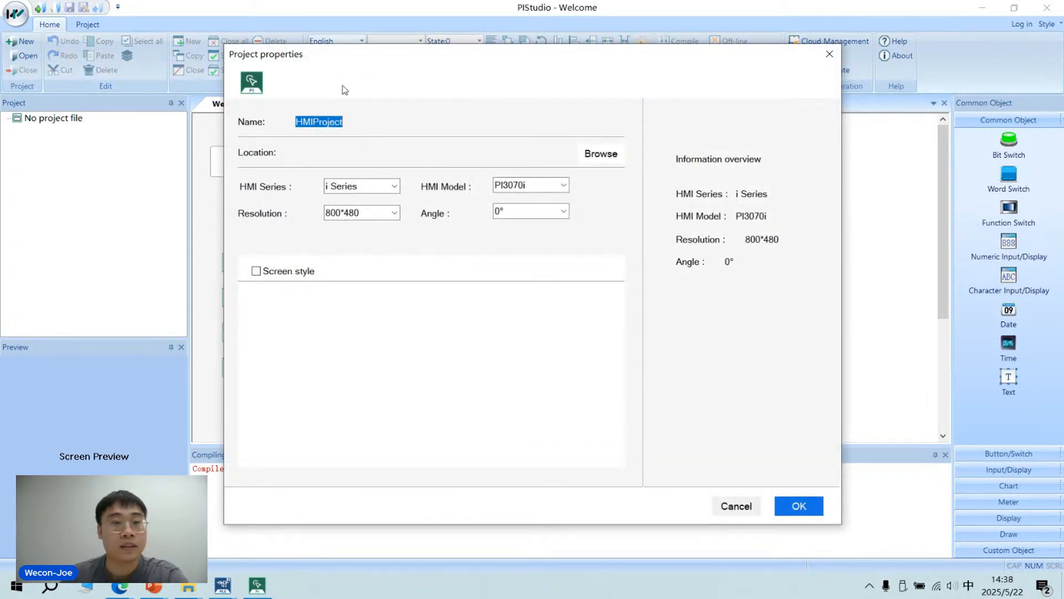
left_click(413, 187)
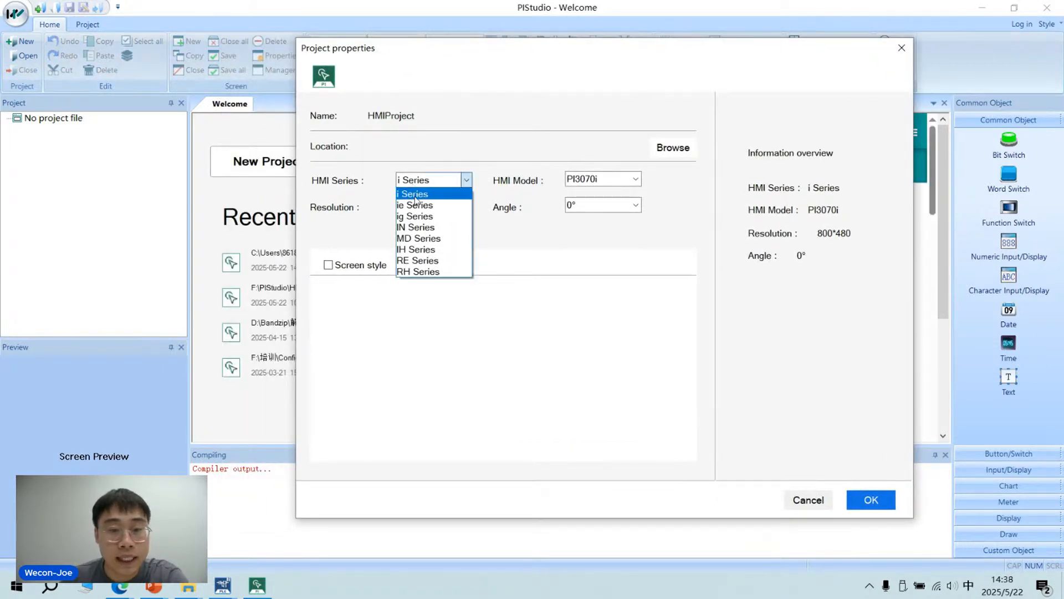
left_click(421, 217)
left_click(624, 182)
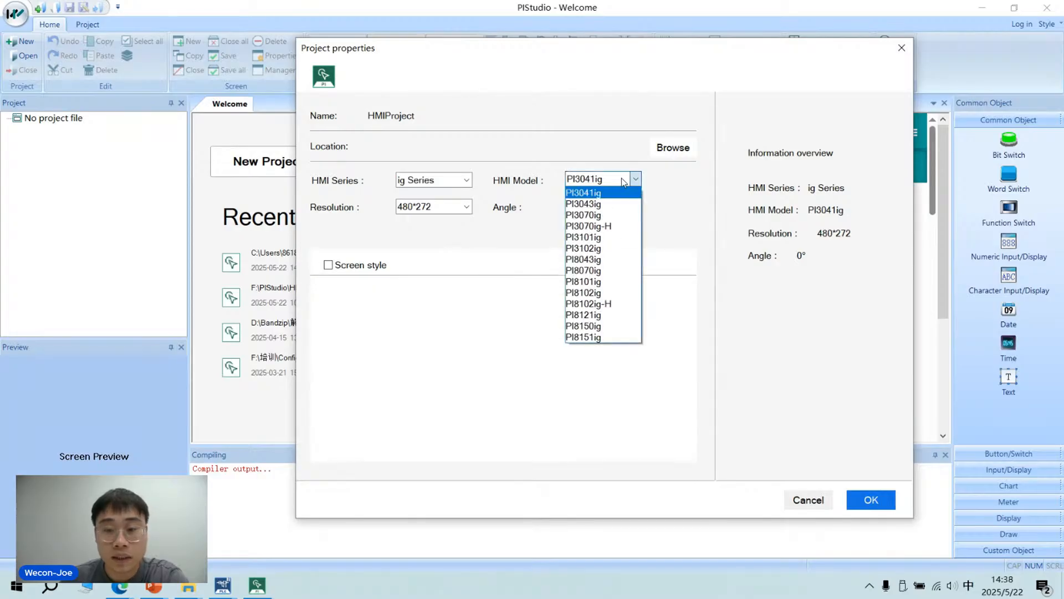
left_click(610, 327)
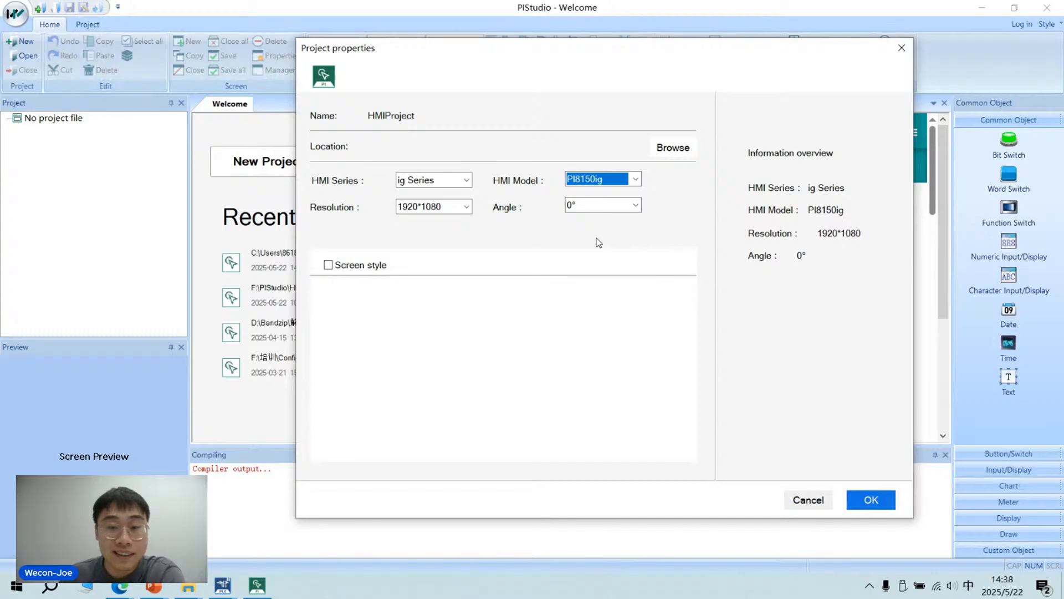
left_click(893, 504)
left_click(623, 317)
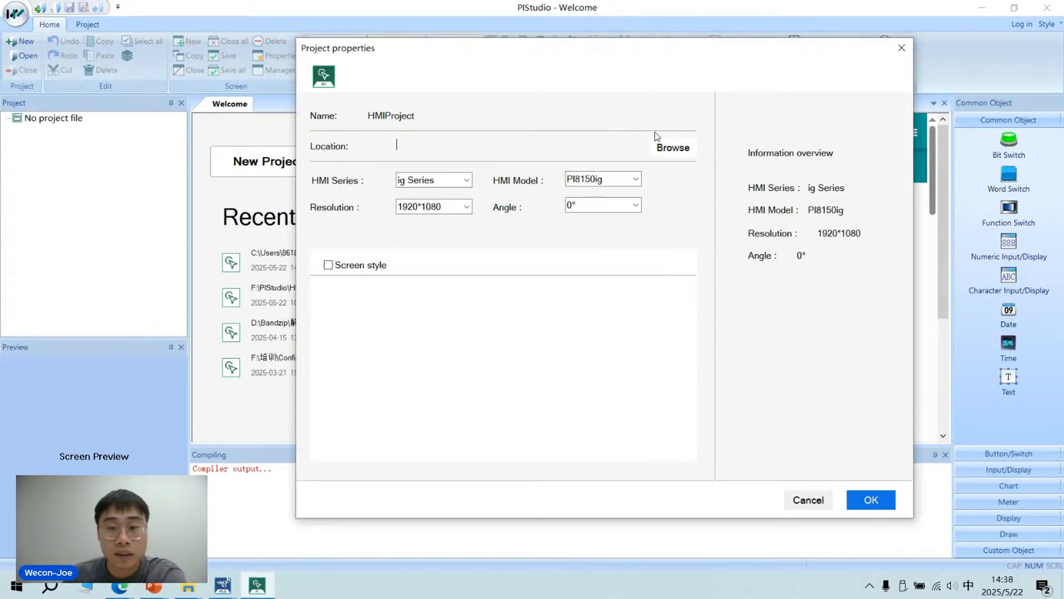
Set the desktop (桌面) as the project location and create HMIProject, overwriting the existing project.
left_click(667, 145)
left_click(512, 215)
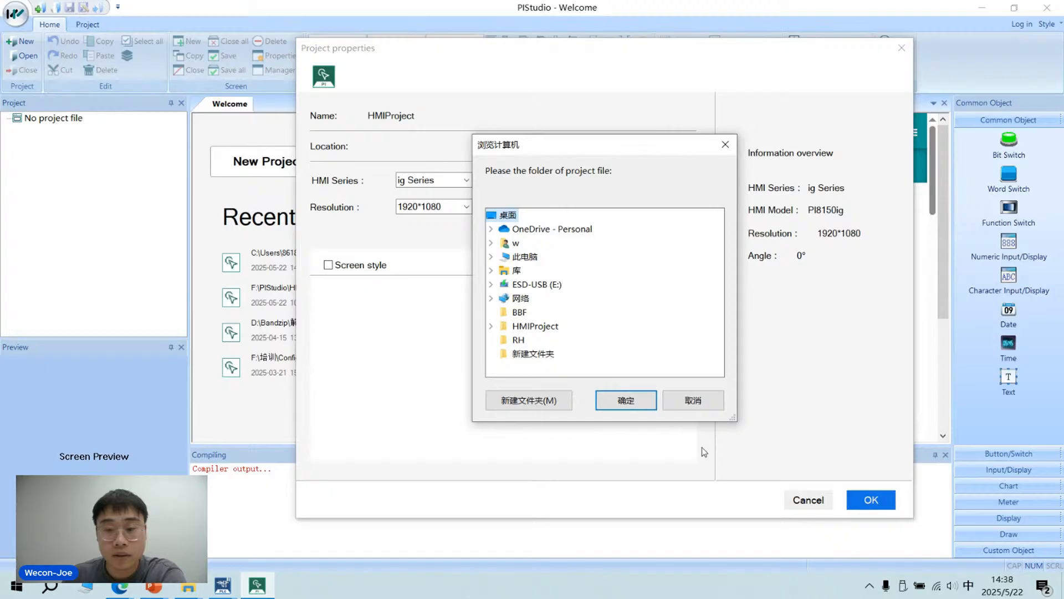
left_click(637, 404)
left_click(859, 500)
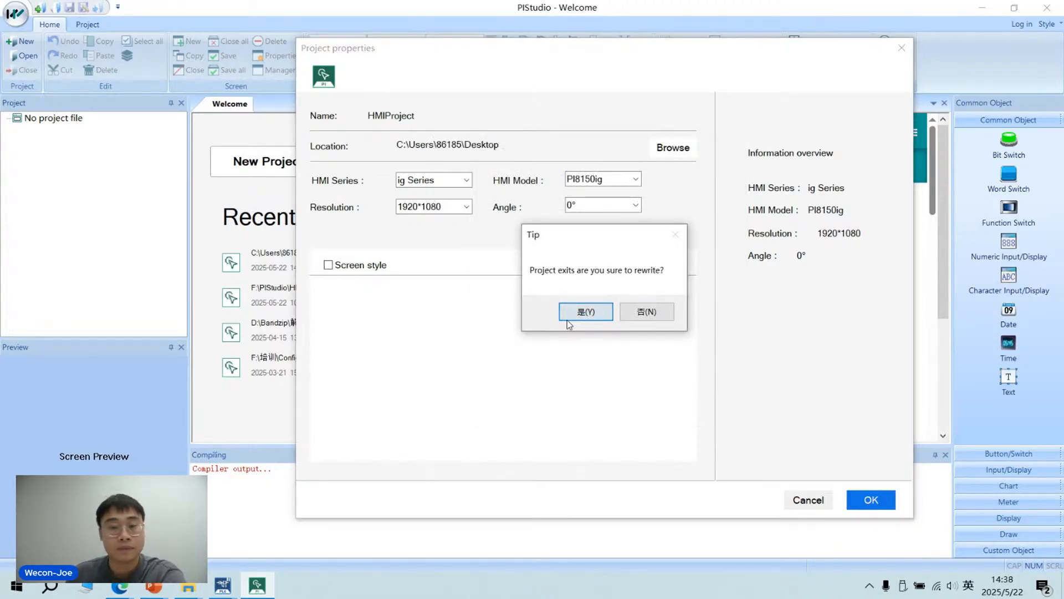
left_click(571, 317)
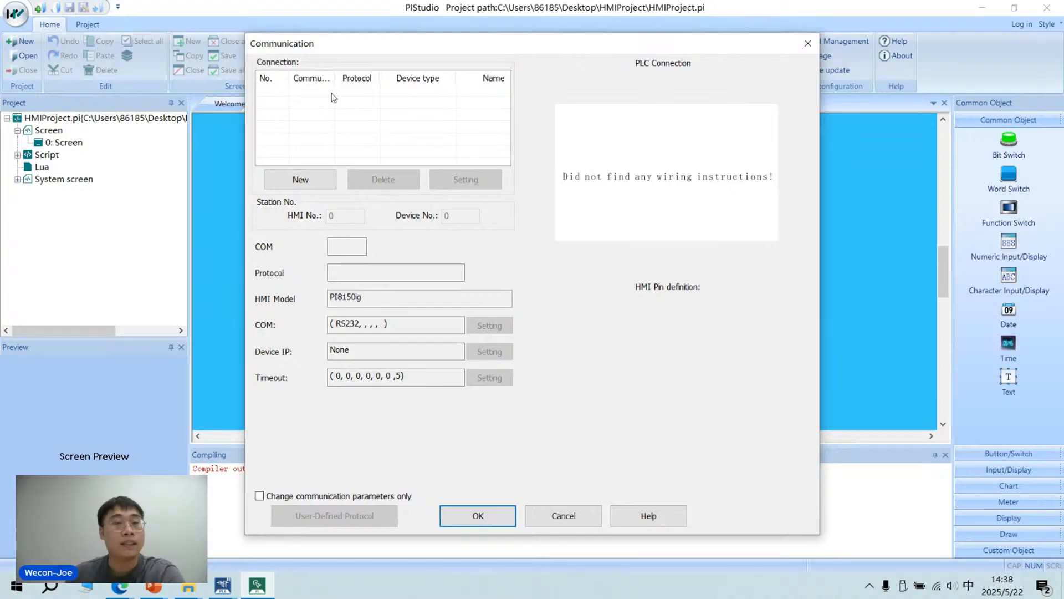
Add an Ethernet connection over Ethernet1 with the WECON LX6V FreeTag Ethernet device.
left_click(315, 184)
left_click_drag(333, 163, 365, 167)
left_click(335, 223)
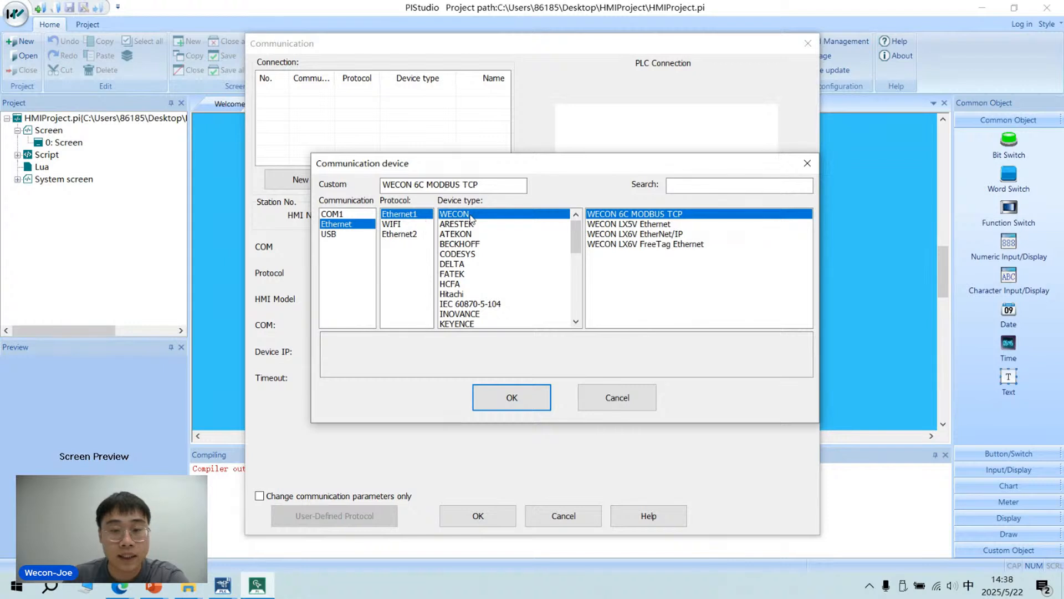
left_click(618, 233)
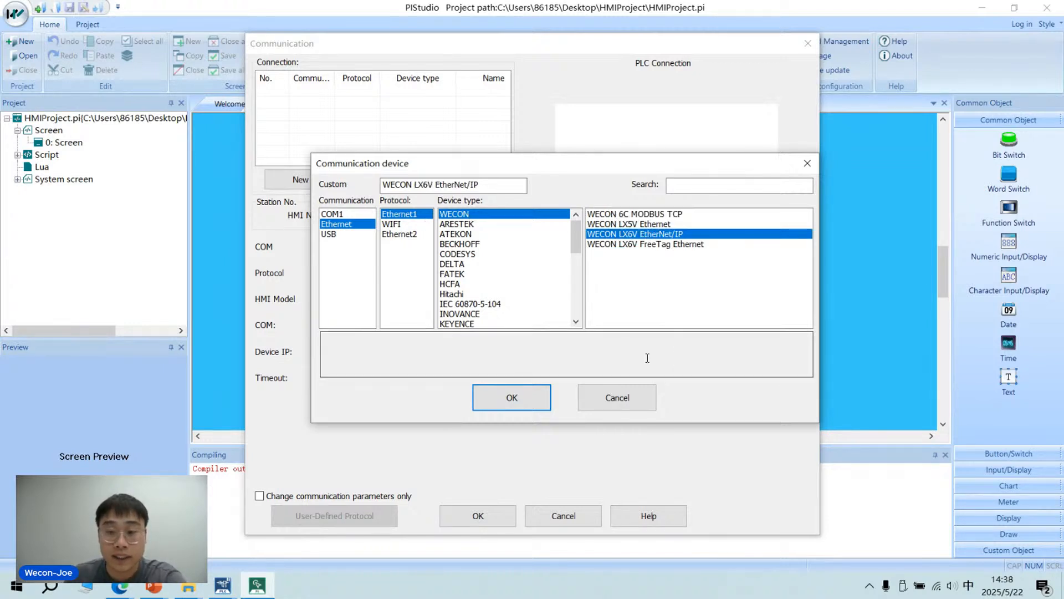
left_click(665, 245)
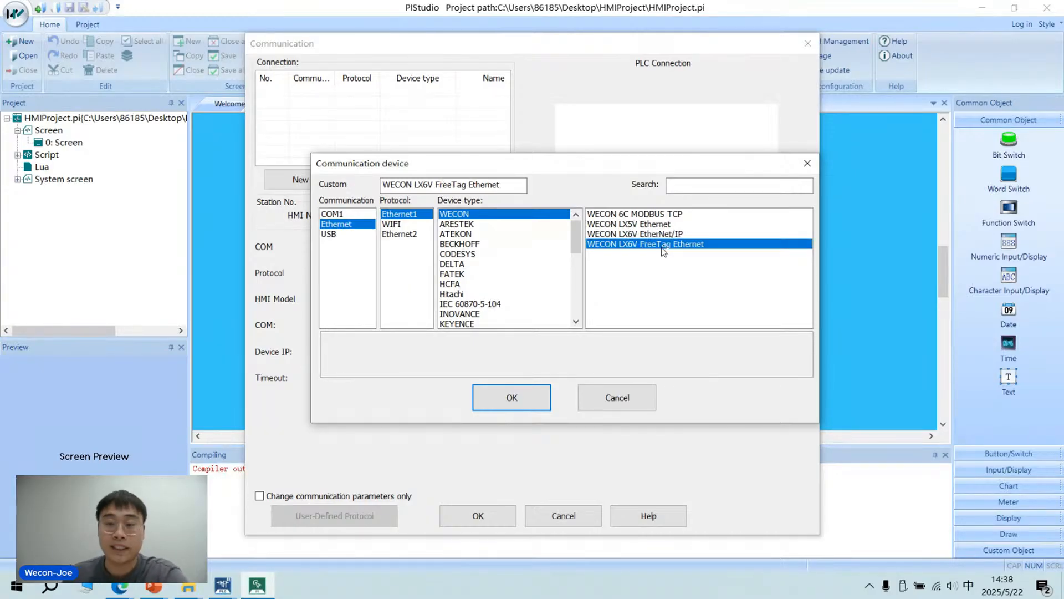
left_click(511, 397)
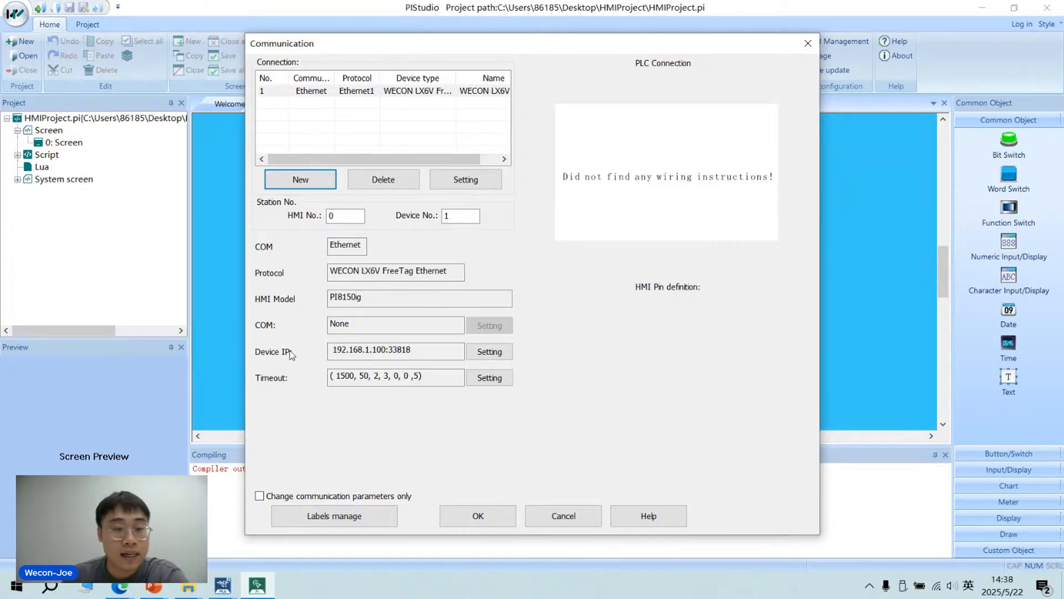
Set the connection's PLC IP address to 192.168.67.8.
left_click(502, 354)
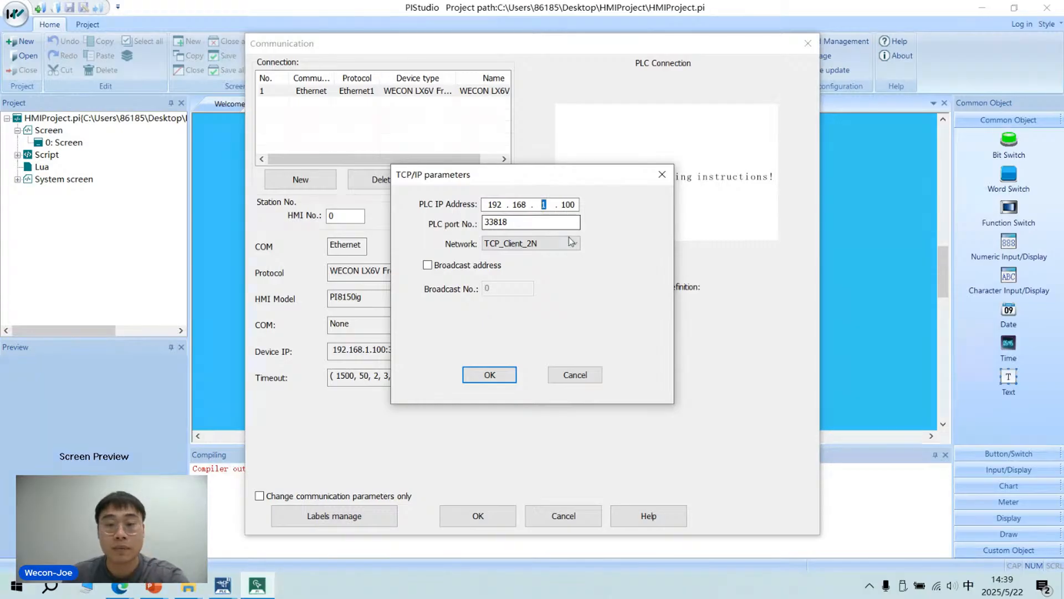
left_click_drag(572, 207, 562, 204)
left_click(544, 205)
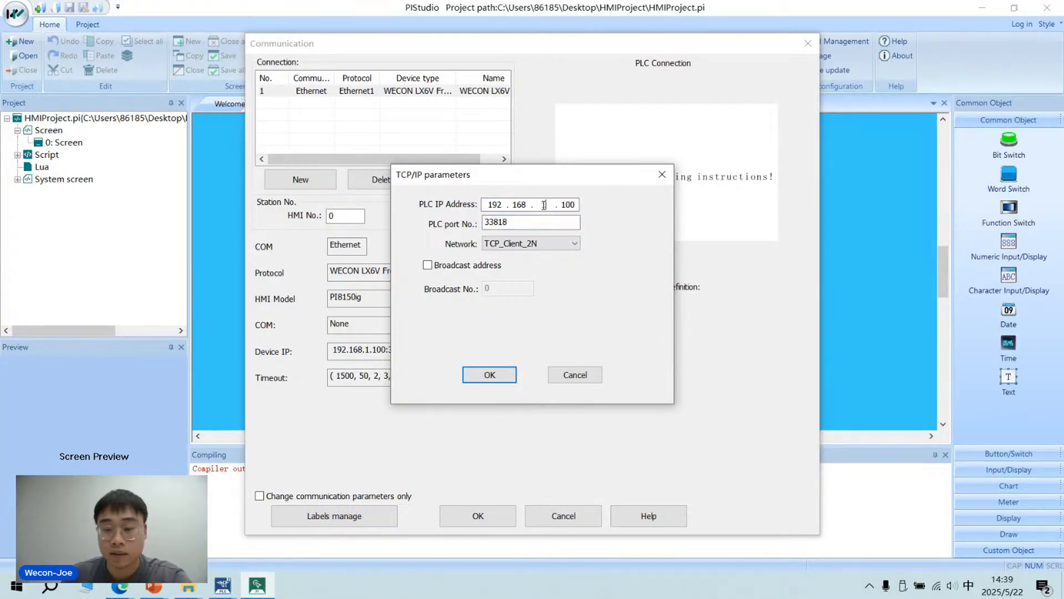
type("67")
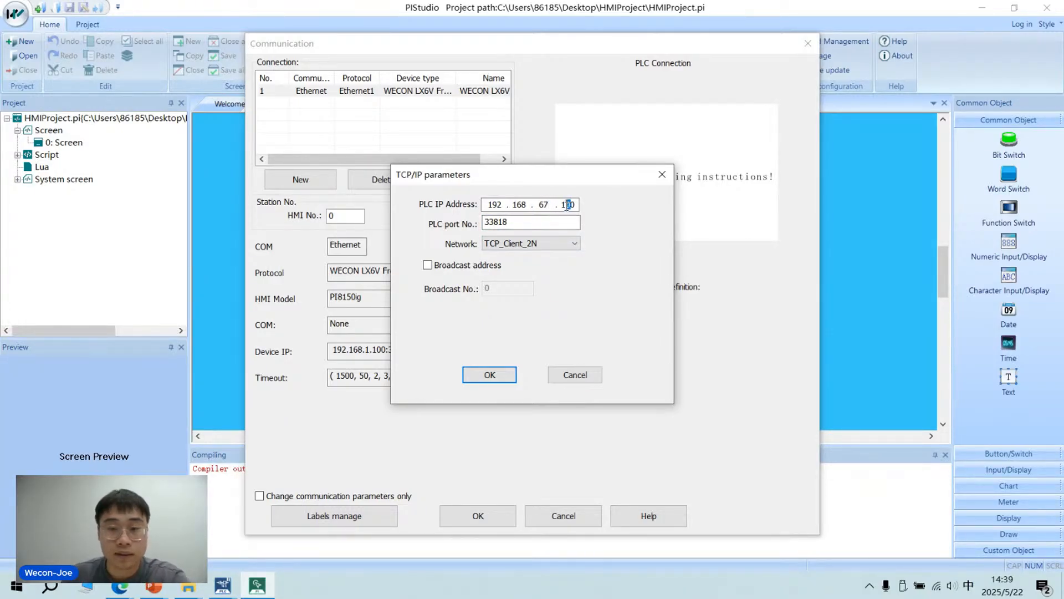
left_click_drag(572, 204, 560, 205)
type("8")
left_click(502, 380)
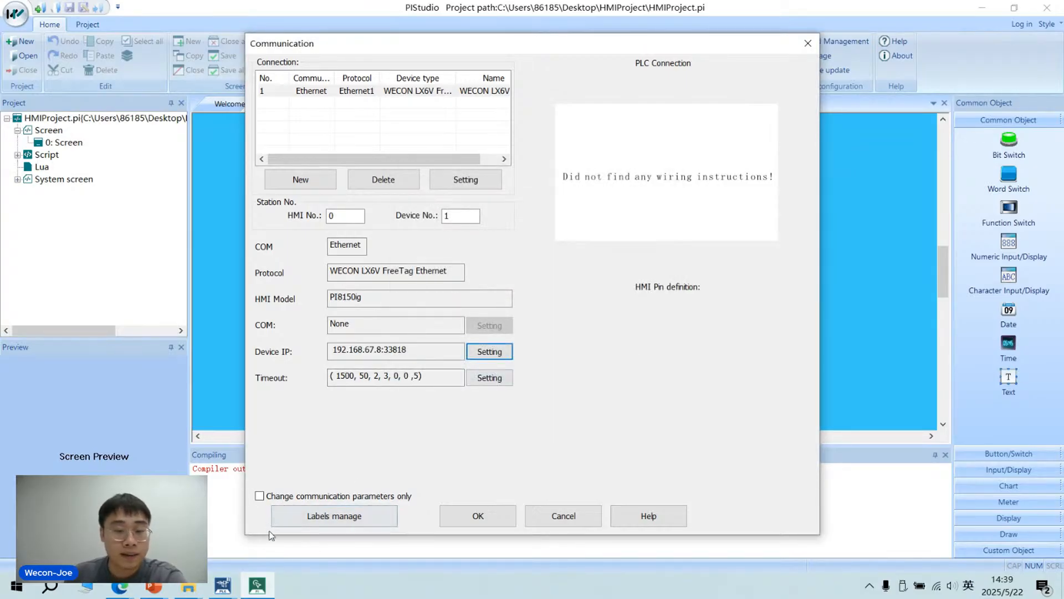
Import the tags for the Ethernet connection from the label1 file on the desktop (桌面).
left_click(311, 519)
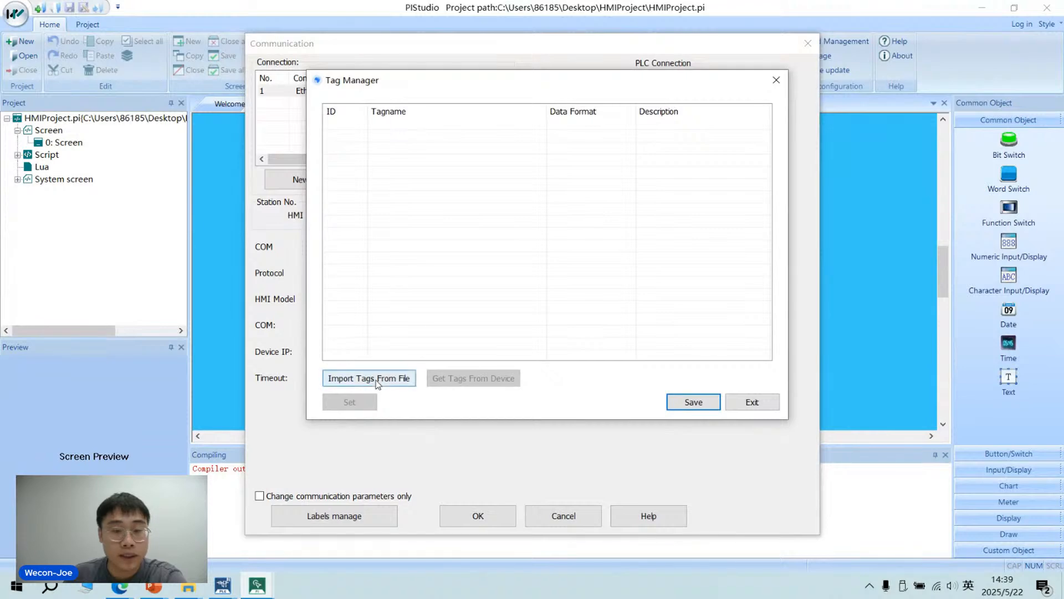
left_click(377, 382)
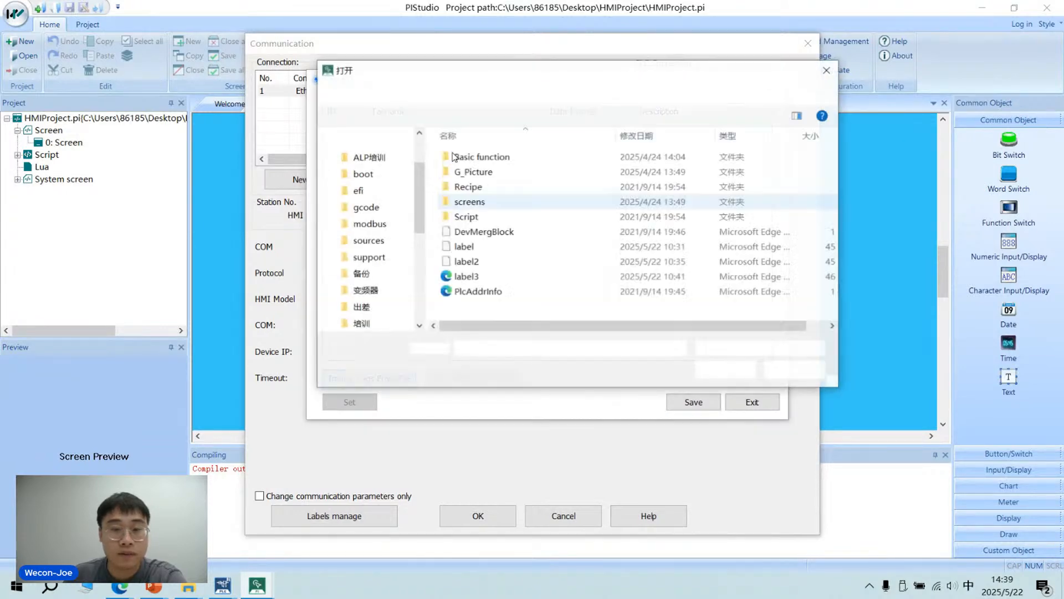
left_click_drag(449, 75, 646, 103)
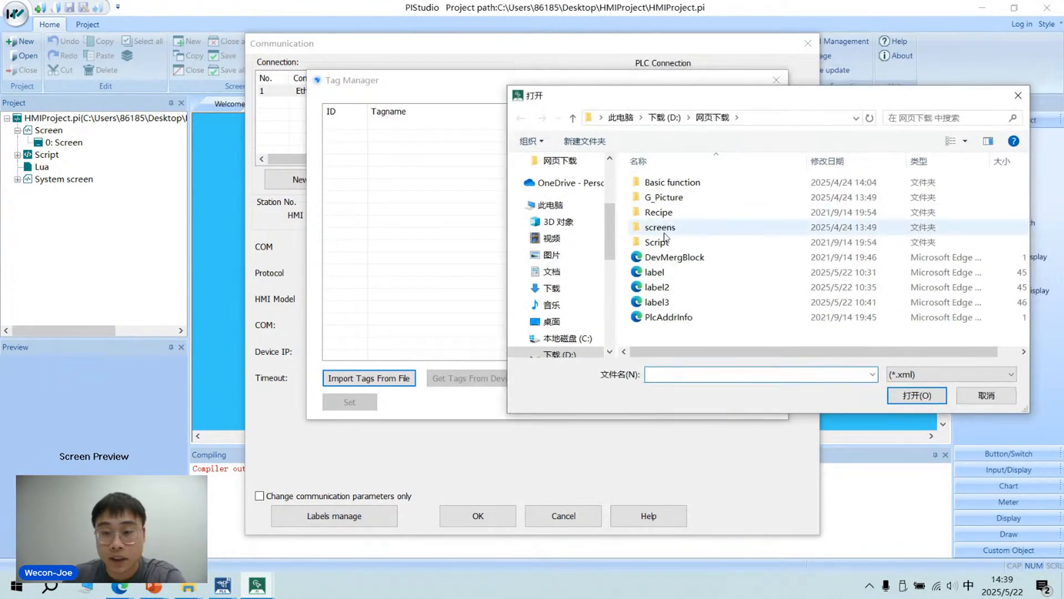
scroll(595, 286, "down", 1)
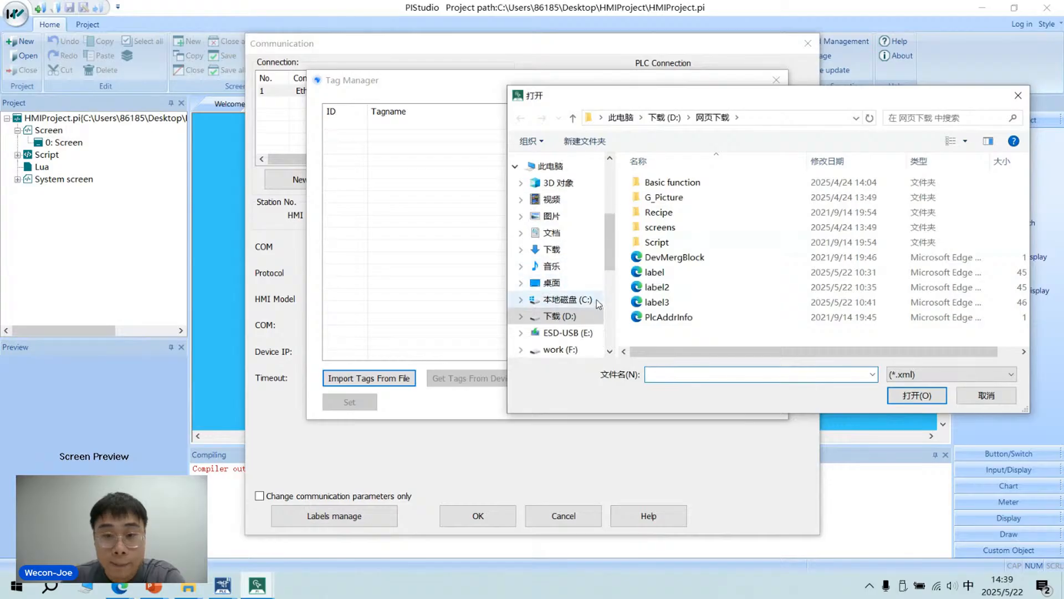
scroll(584, 250, "up", 2)
scroll(570, 233, "up", 2)
scroll(574, 291, "down", 2)
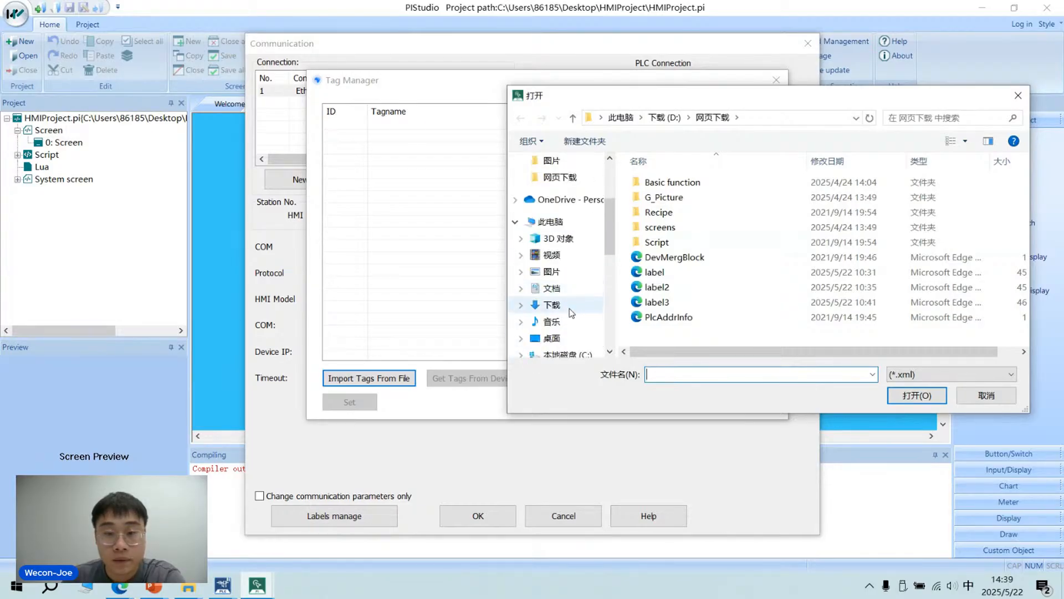
left_click(568, 339)
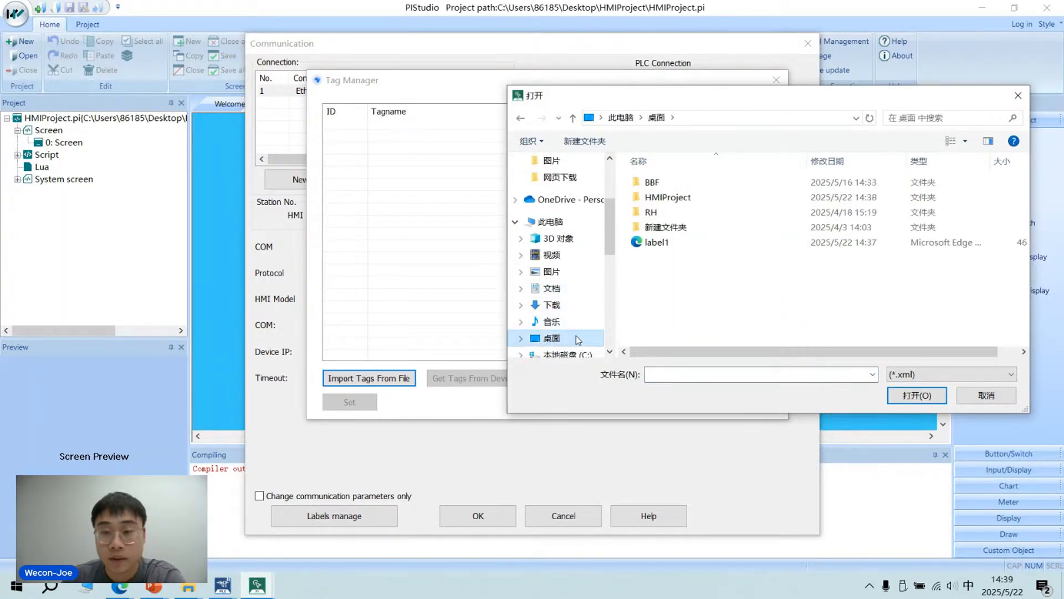
left_click(681, 241)
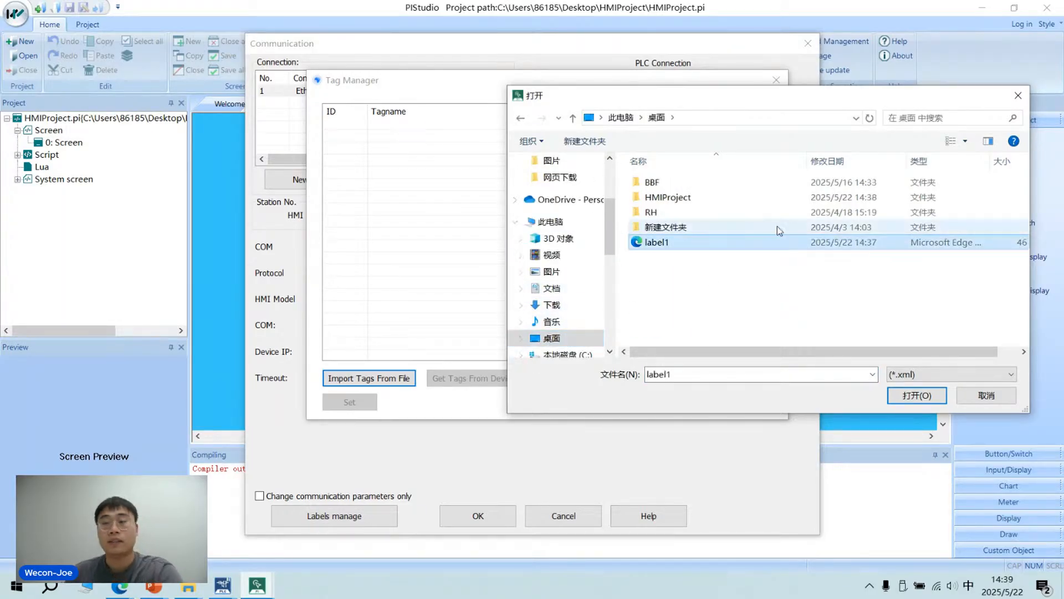
left_click(921, 403)
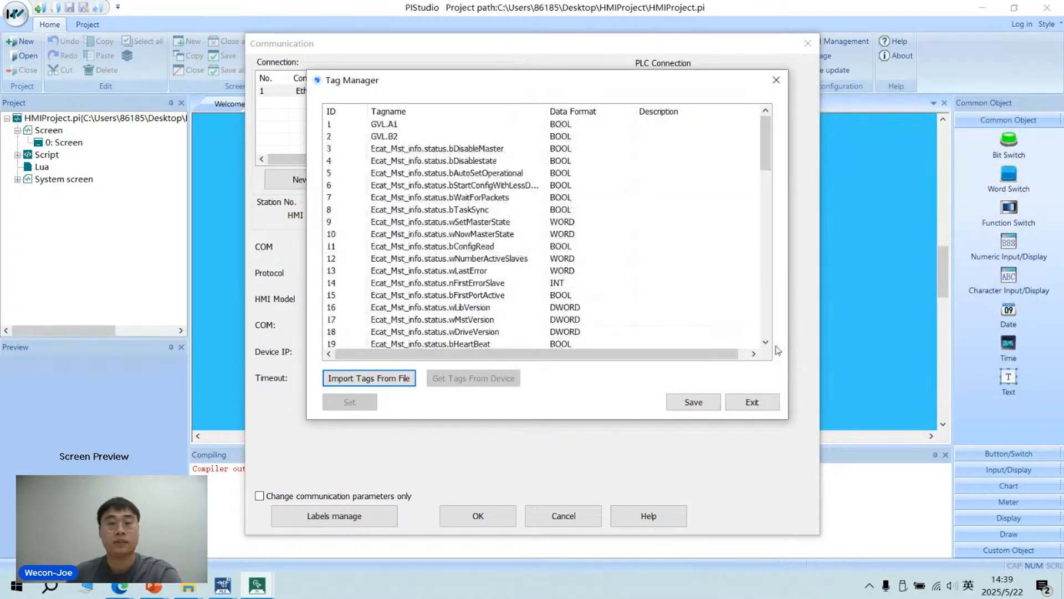
Examine the imported tag list, from the GVL variables and system information tags to the X, Y, M and S registers.
left_click(436, 127)
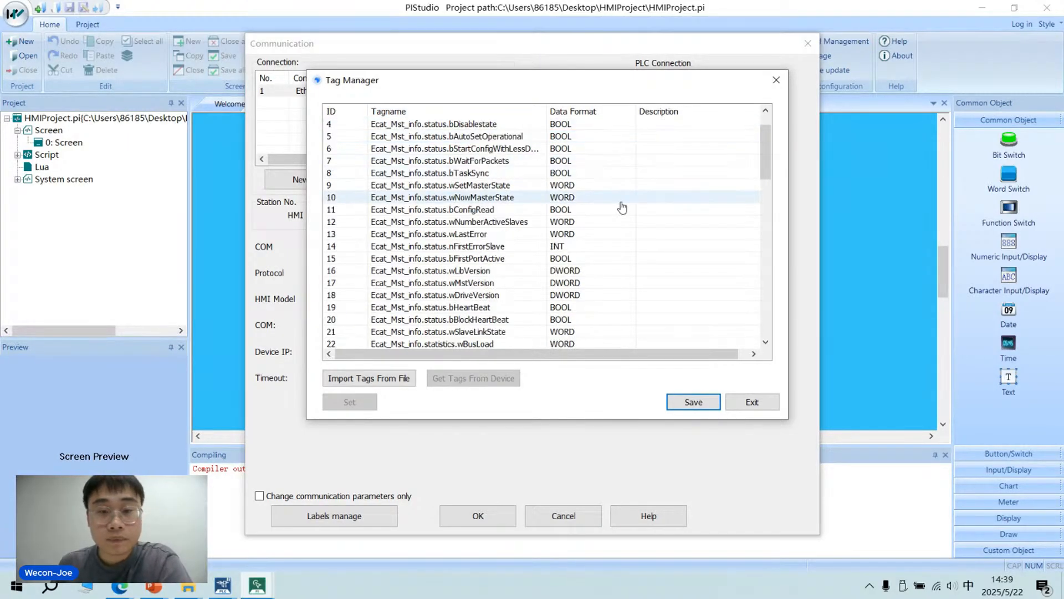
left_click(456, 150)
scroll(456, 150, "down", 14)
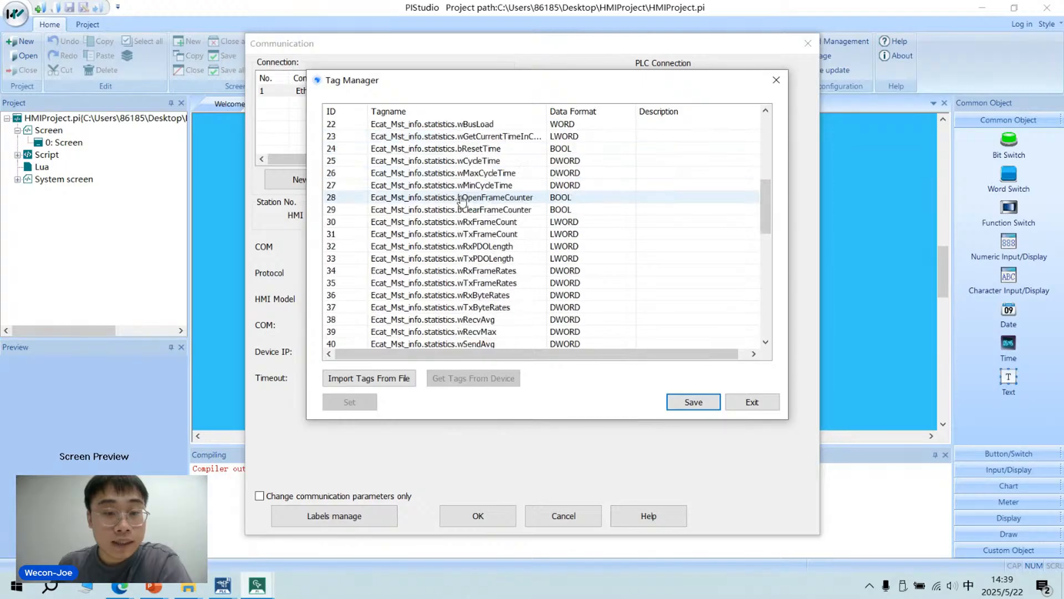
scroll(514, 329, "down", 4)
scroll(517, 309, "up", 18)
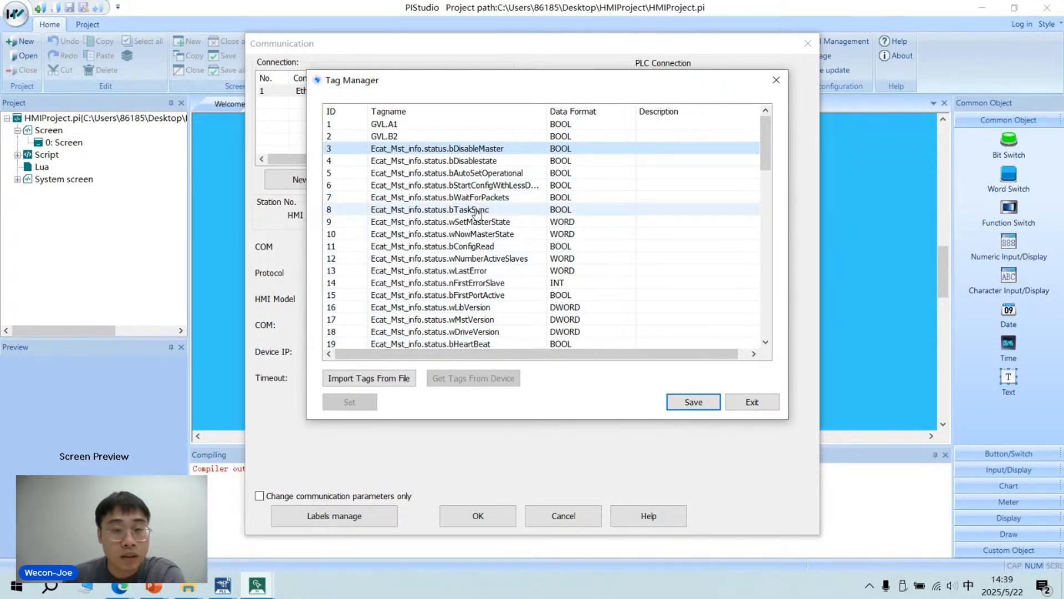
scroll(609, 277, "down", 18)
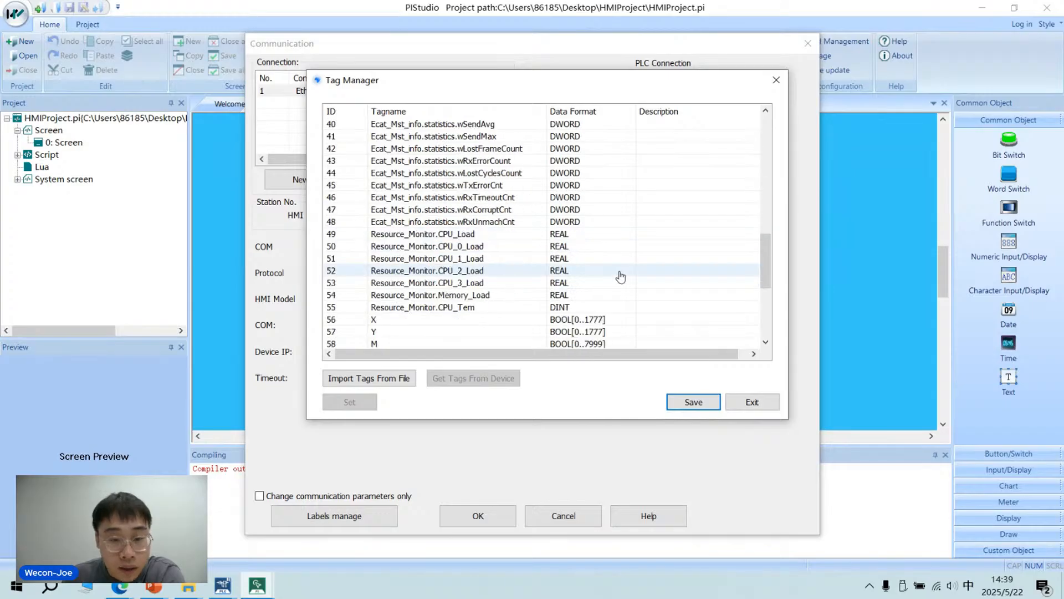
scroll(614, 271, "up", 1)
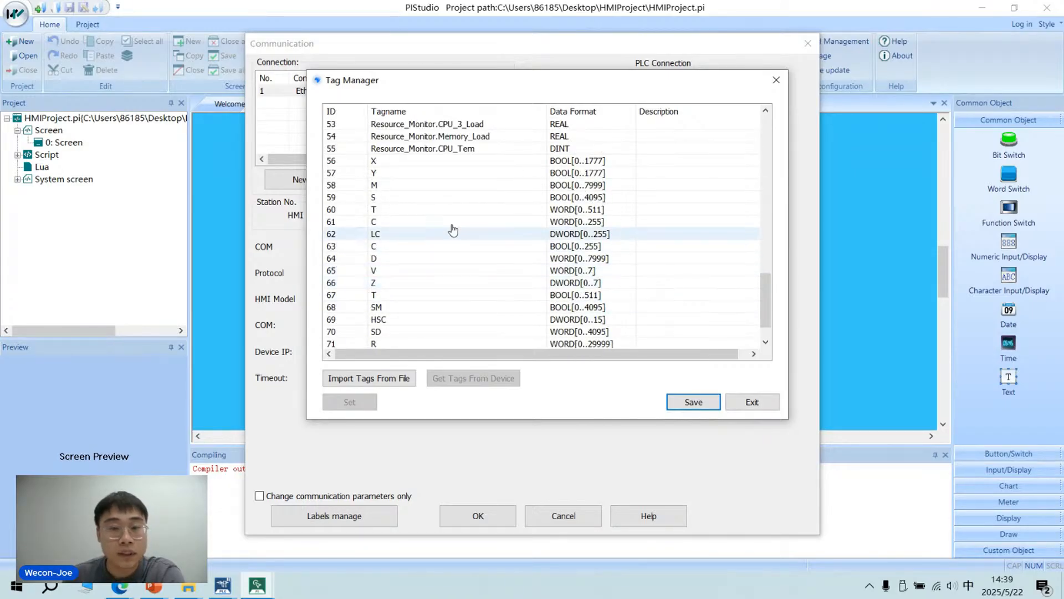
left_click(454, 186)
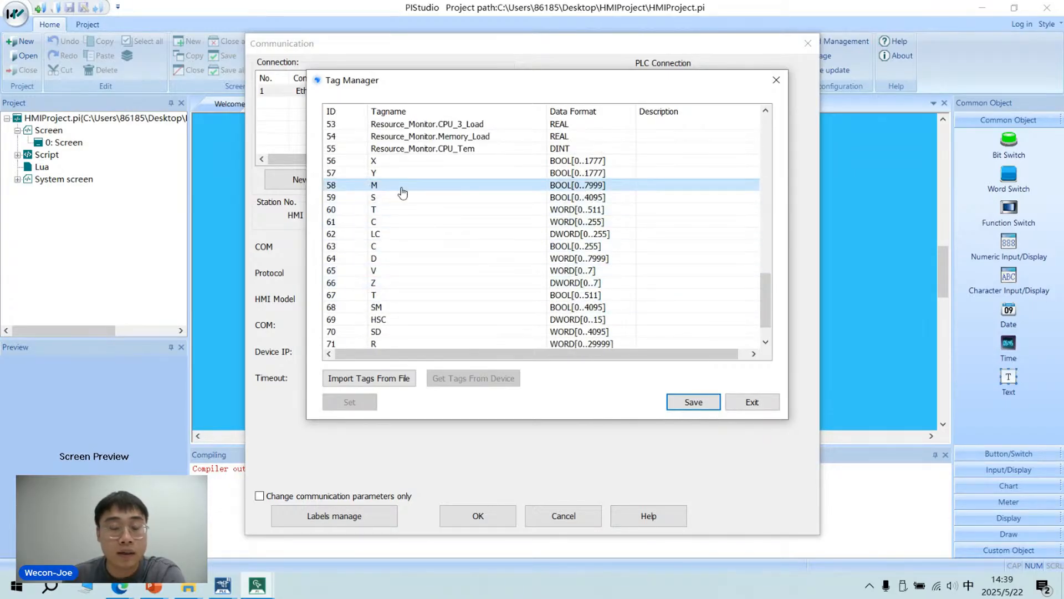
scroll(403, 185, "down", 1)
scroll(403, 180, "up", 1)
left_click(409, 160)
left_click(396, 173)
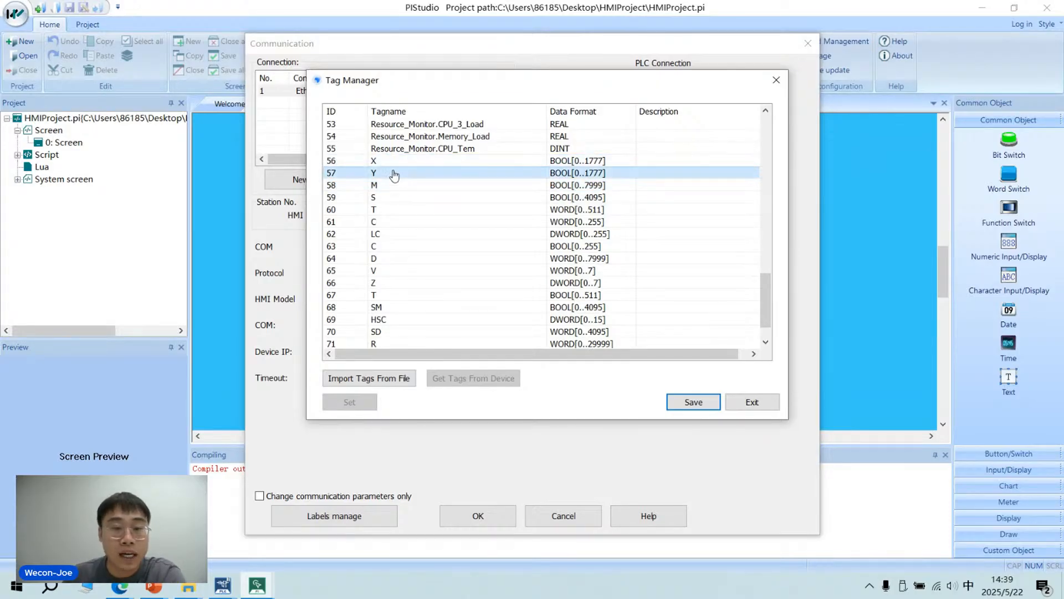
left_click(400, 185)
left_click(404, 197)
scroll(611, 285, "down", 1)
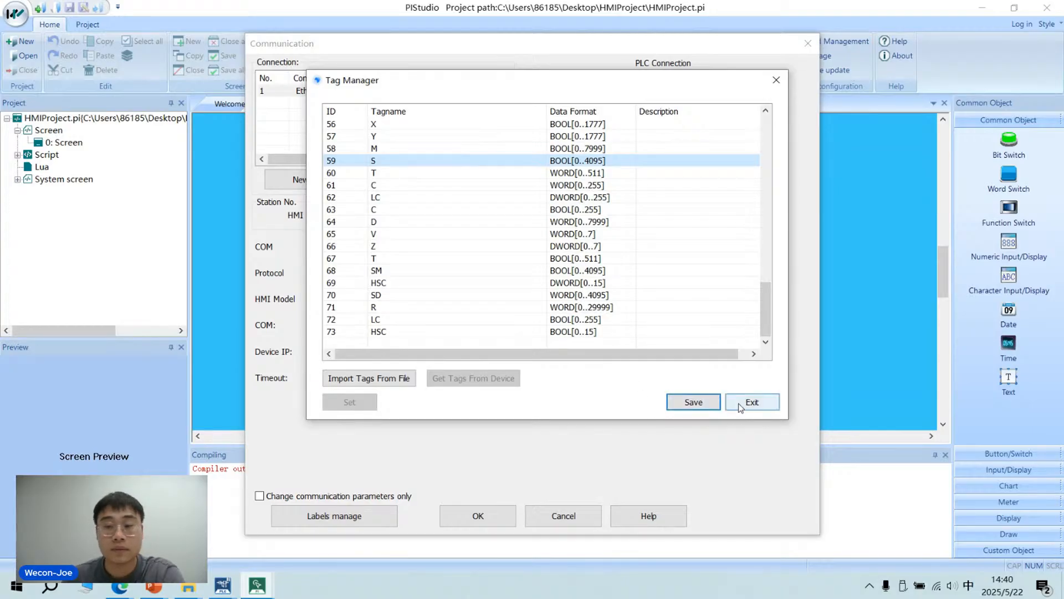
Save the imported tags and accept the communication settings.
left_click(712, 404)
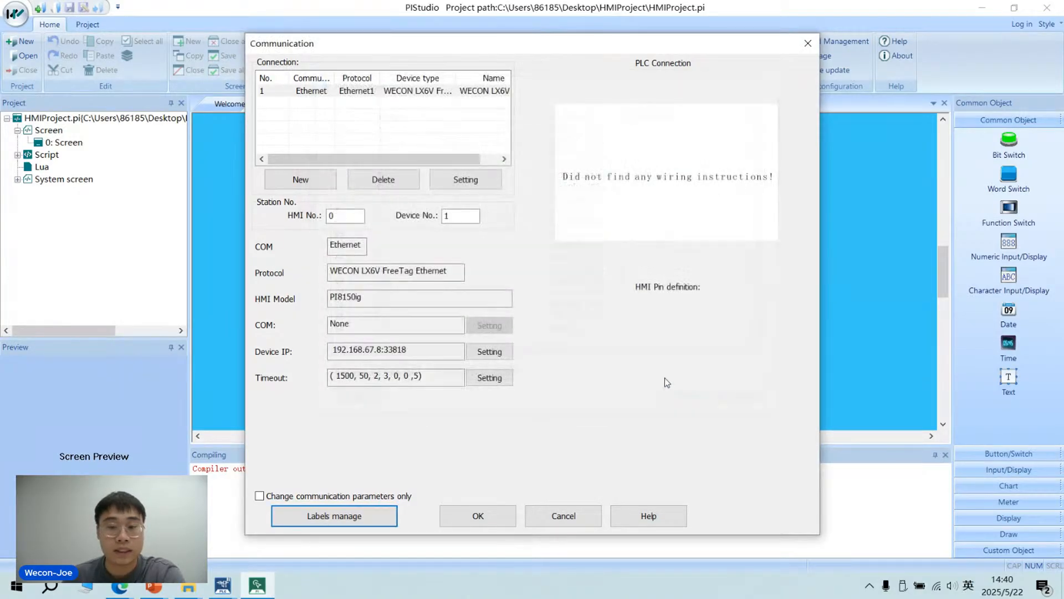
left_click(478, 515)
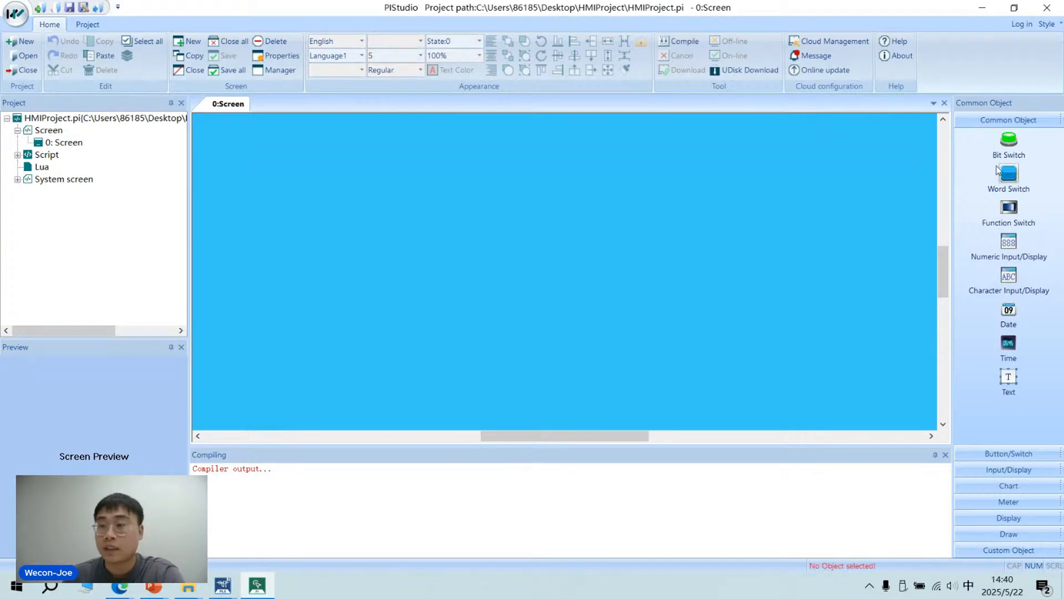
Place a bit switch about 313 by 142 on screen 0 and set its write address to the GVL.A1 tag.
left_click(1009, 140)
left_click_drag(334, 175, 557, 259)
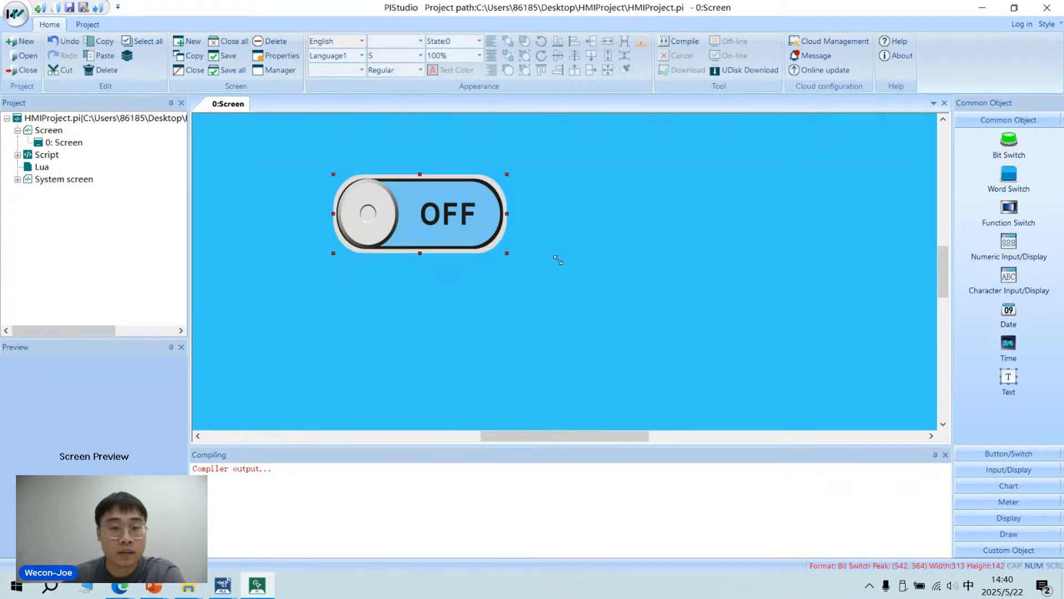
double_click(469, 209)
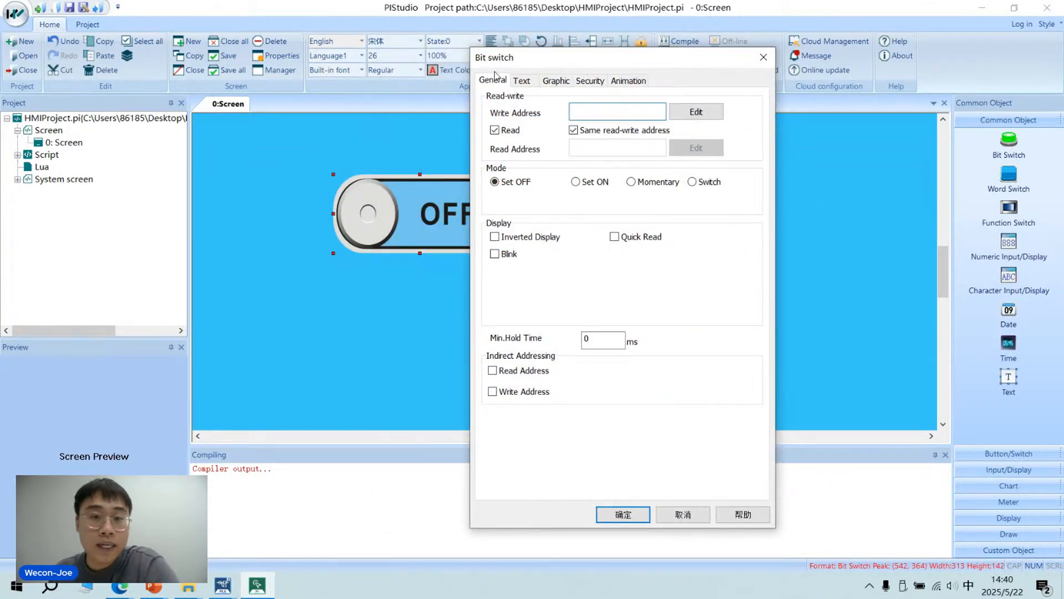
left_click(697, 111)
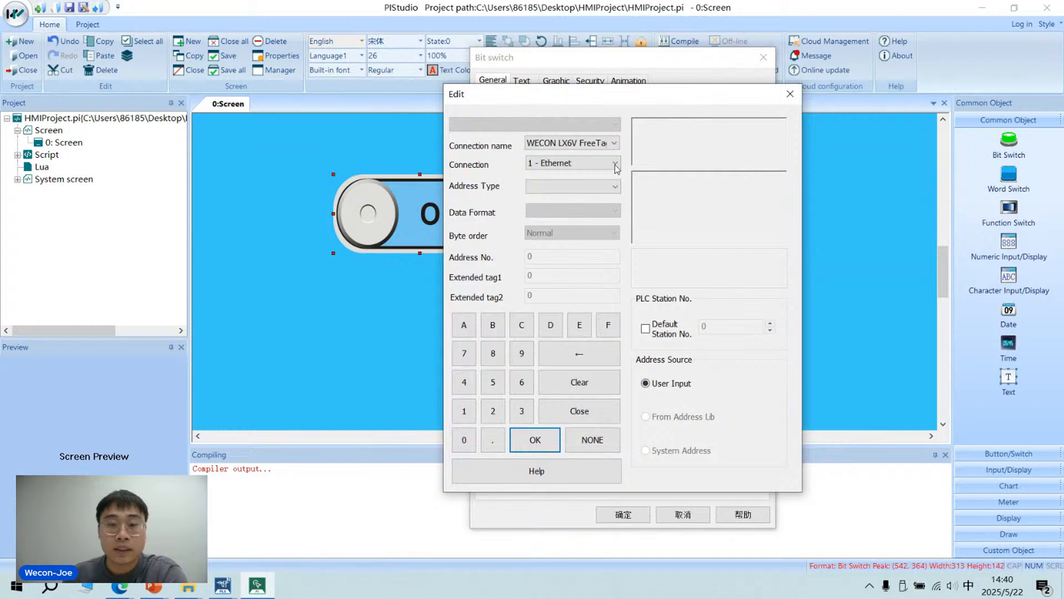
left_click(544, 188)
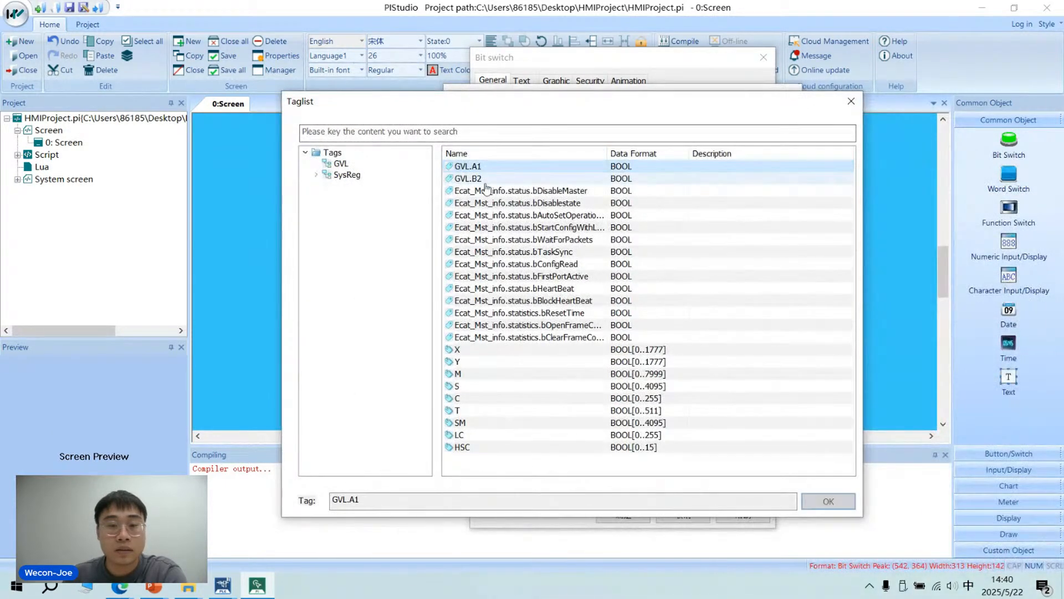
left_click(486, 189)
left_click(494, 170)
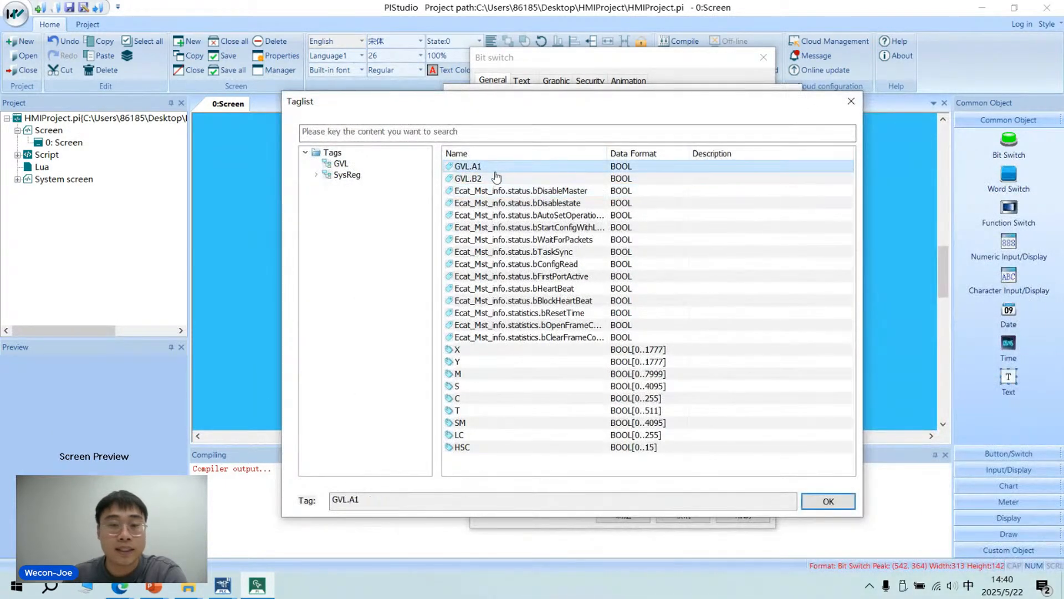
left_click(496, 177)
left_click(503, 170)
left_click(515, 191)
left_click(541, 169)
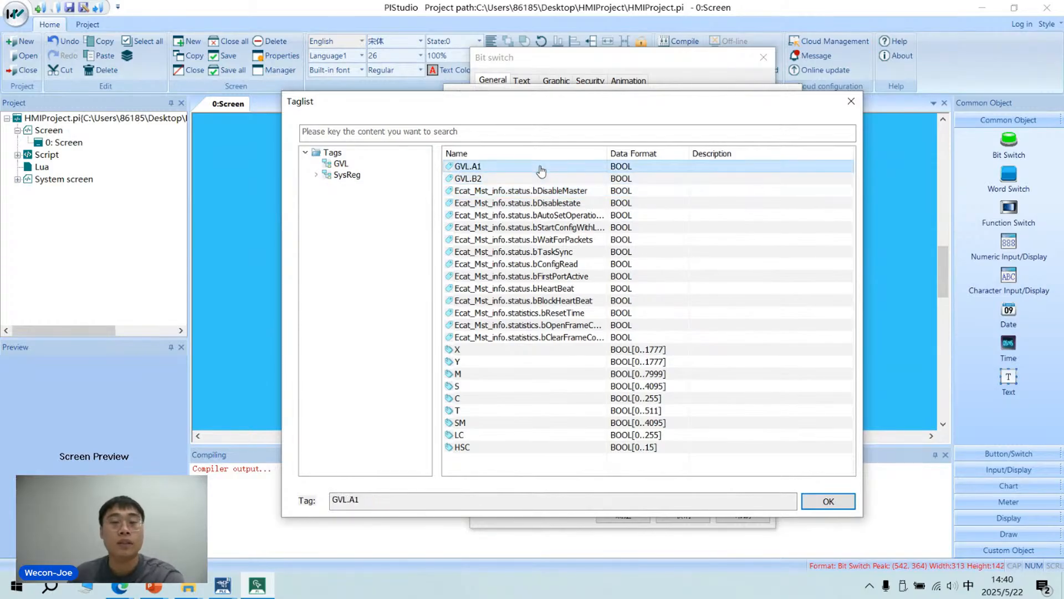
left_click(518, 178)
left_click(519, 170)
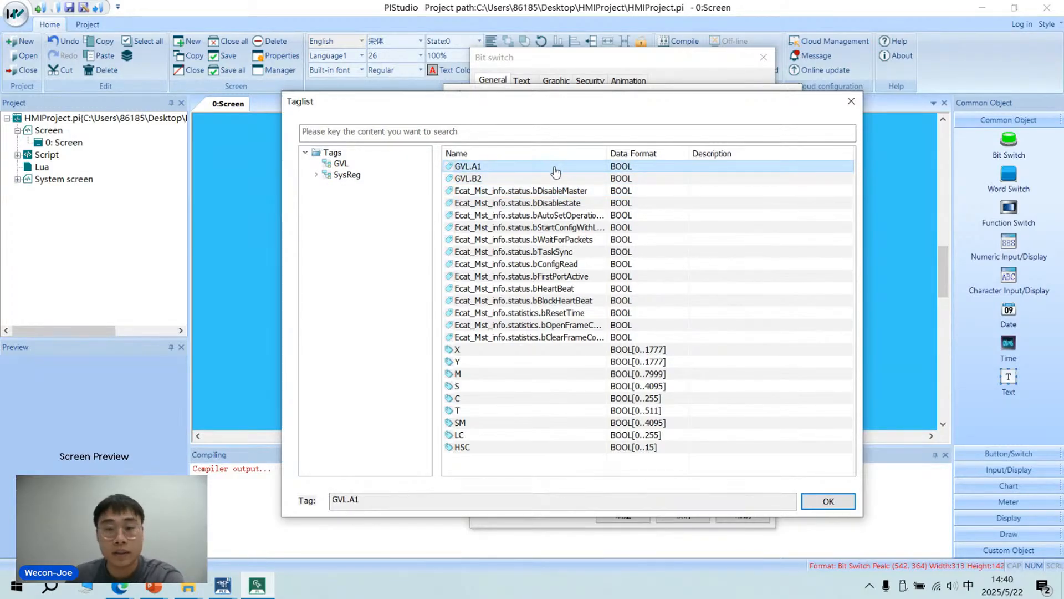
left_click(828, 500)
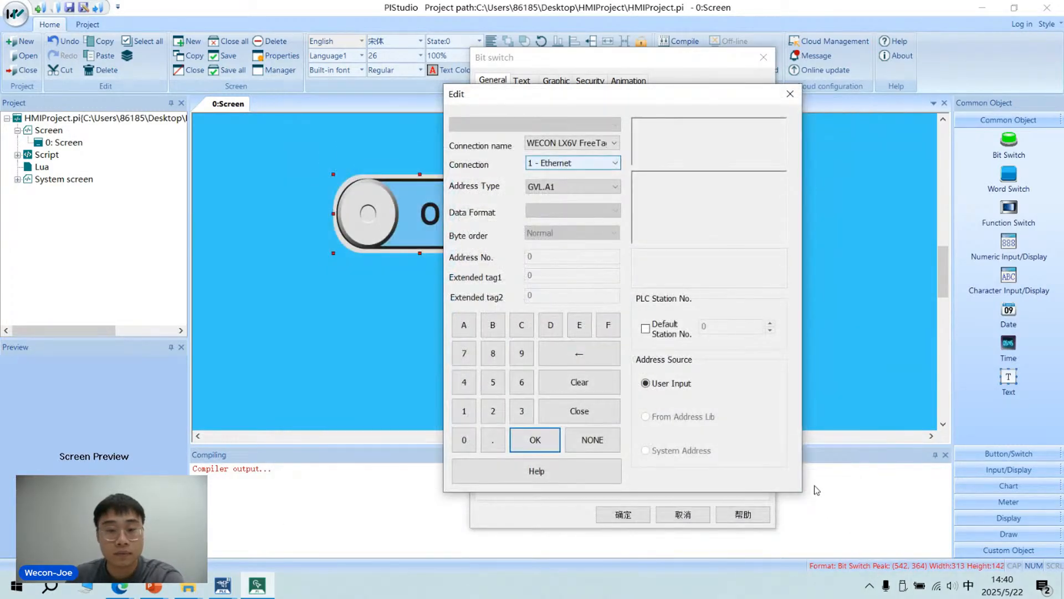
left_click(535, 439)
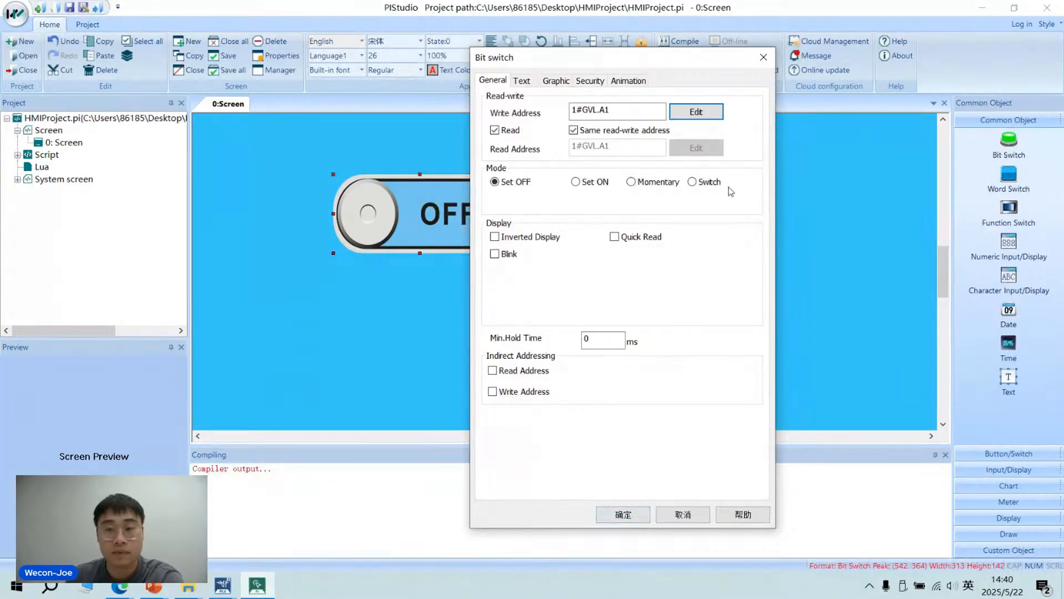
Set the bit switch's mode to Switch and apply its properties.
left_click(710, 181)
left_click(644, 517)
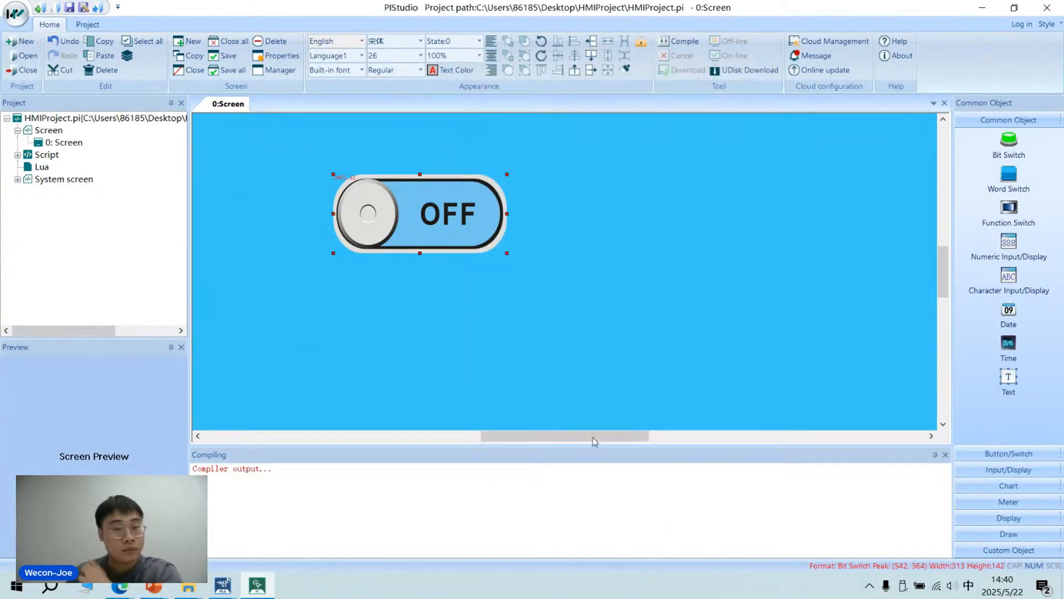
left_click(473, 321)
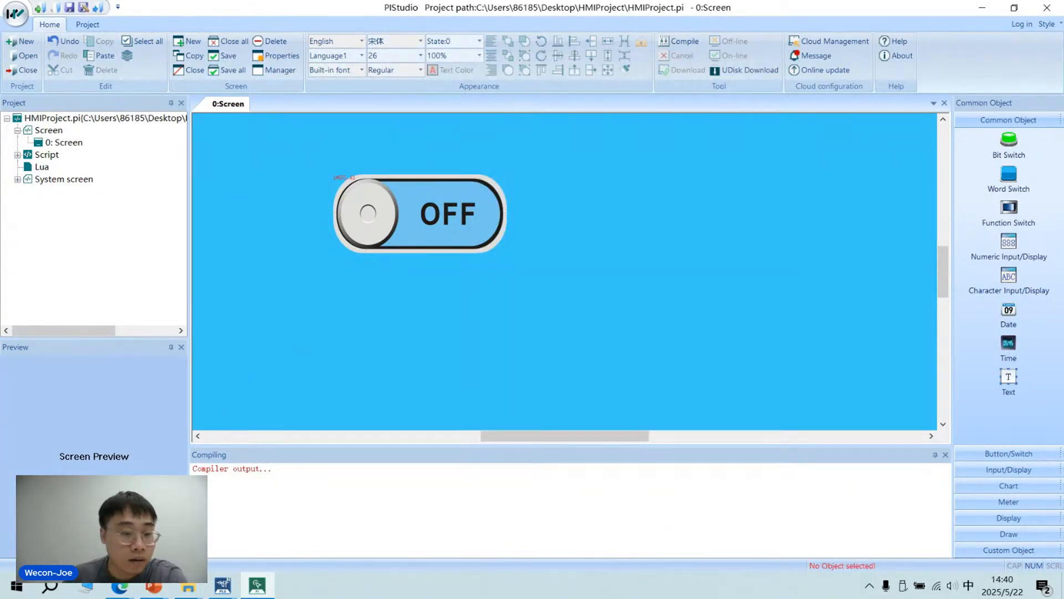
Check the viewer comments in the StreamYard studio and return to the FreeTags protocol slide in PowerPoint.
left_click(119, 588)
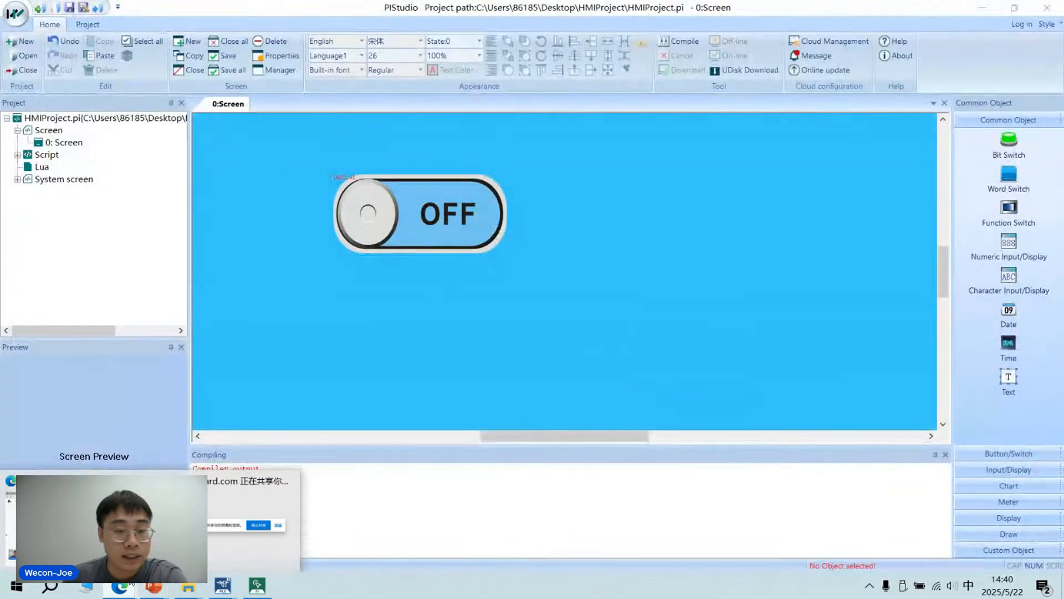
left_click(83, 527)
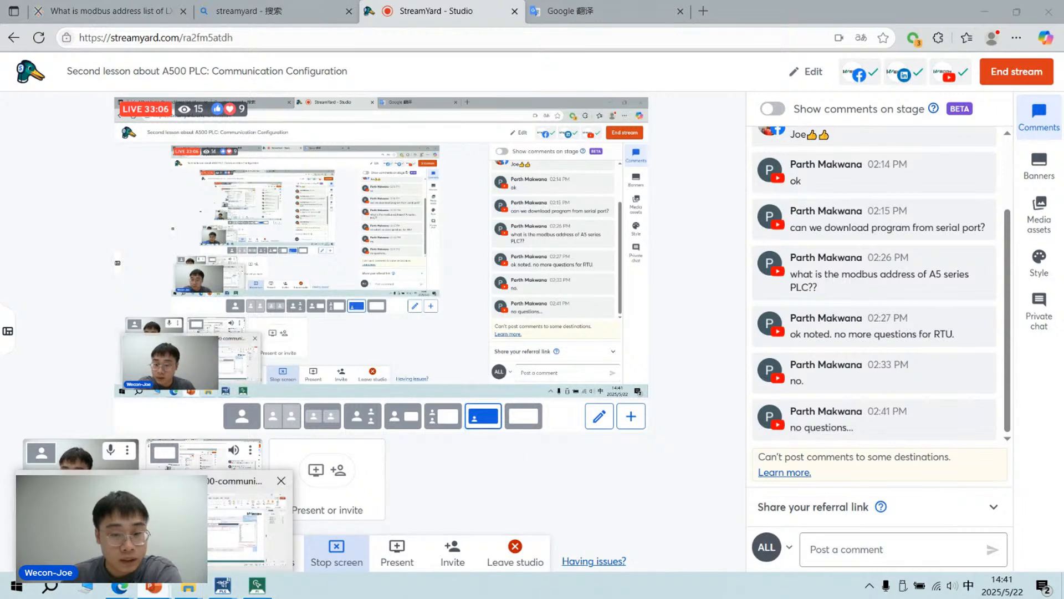
left_click(166, 589)
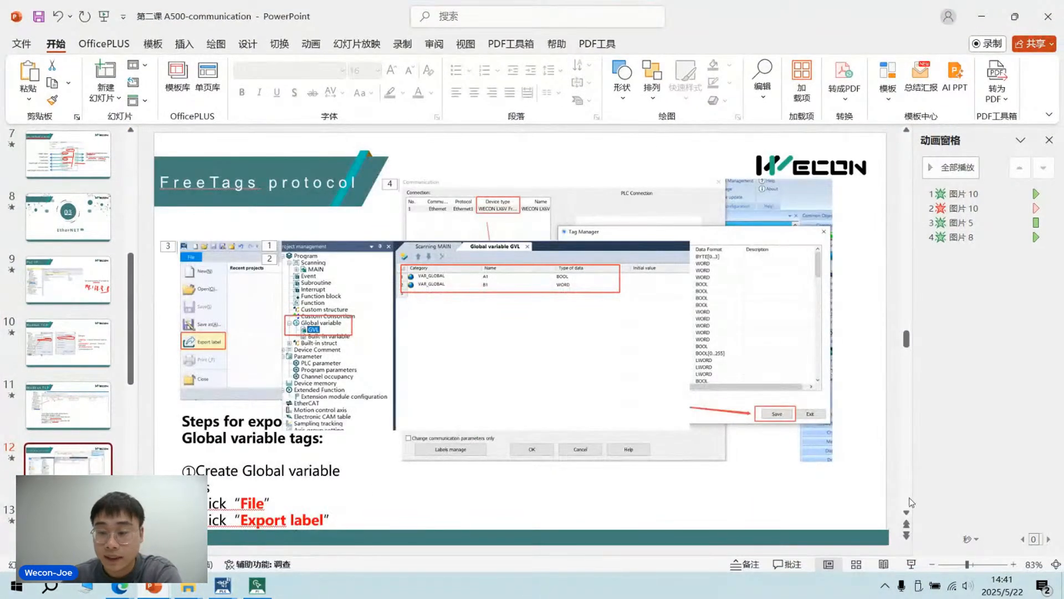